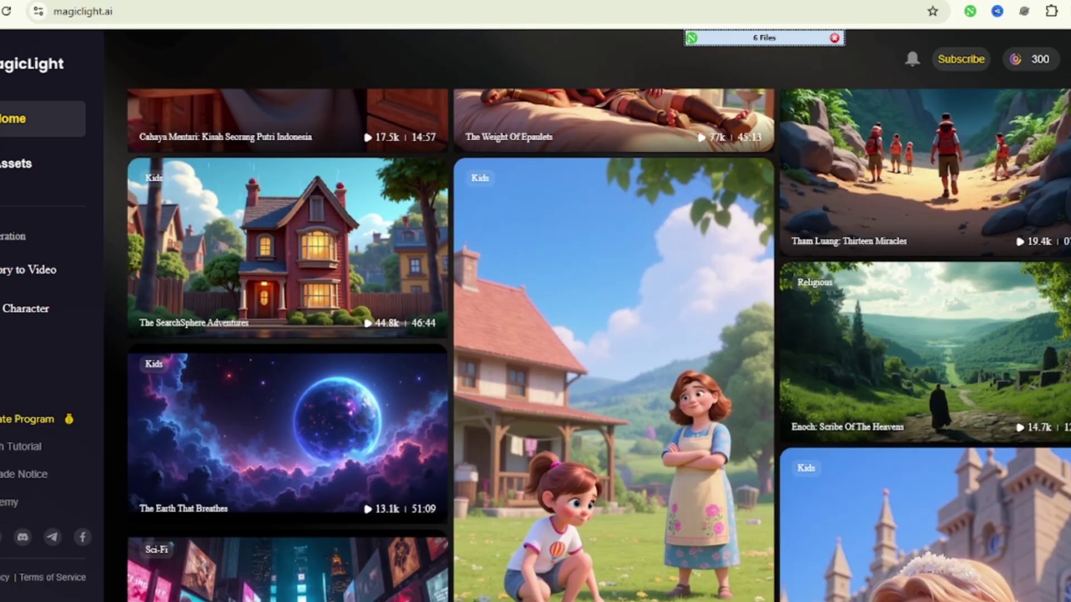
Start a new Story to Video project from the home page
scroll(978, 414, "up", 3)
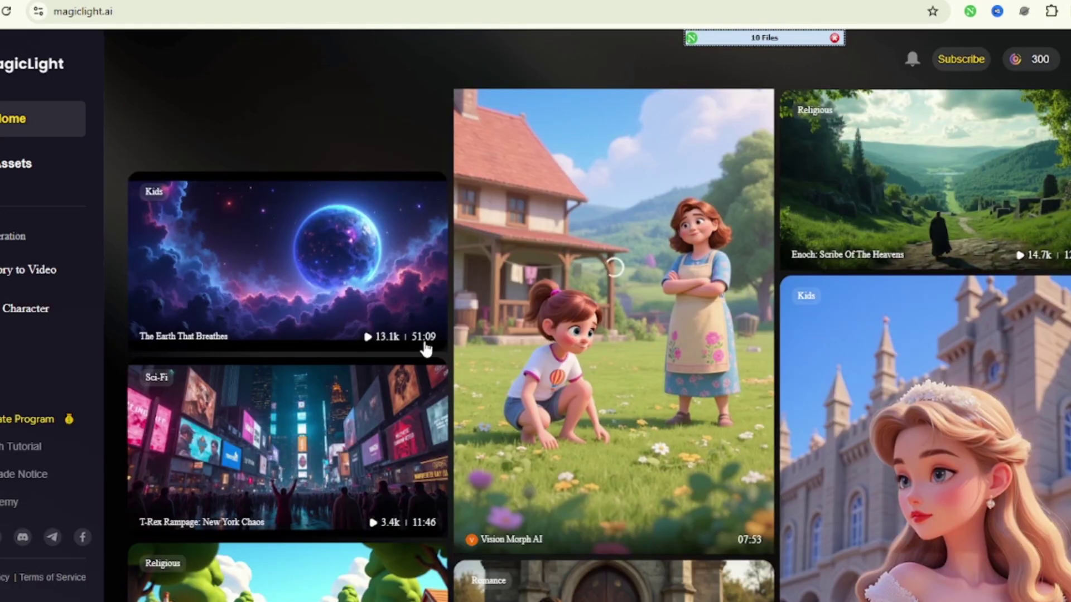
scroll(977, 414, "up", 2)
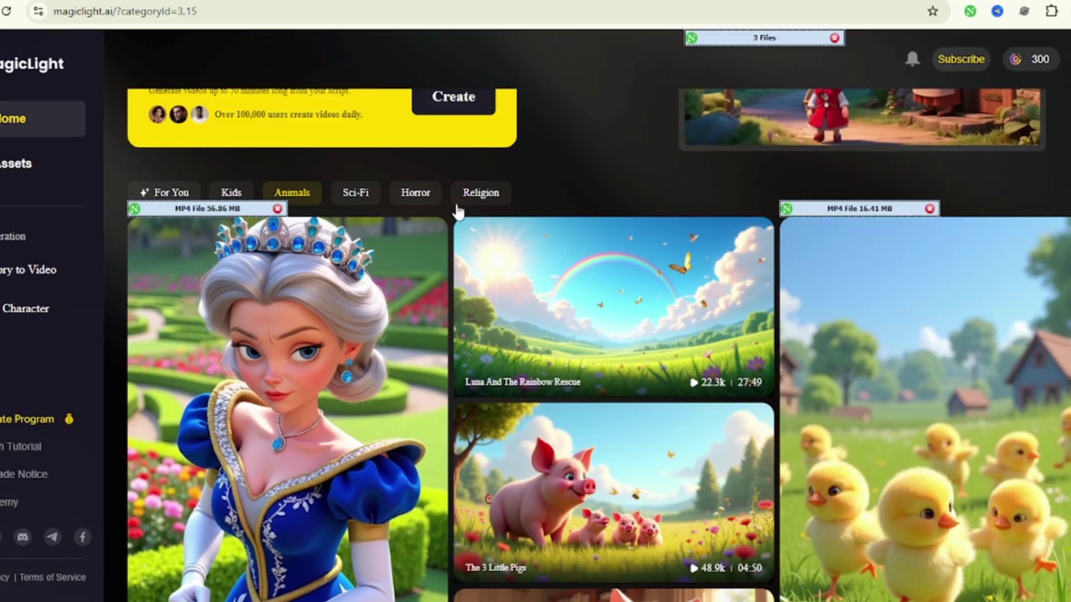
scroll(530, 210, "up", 3)
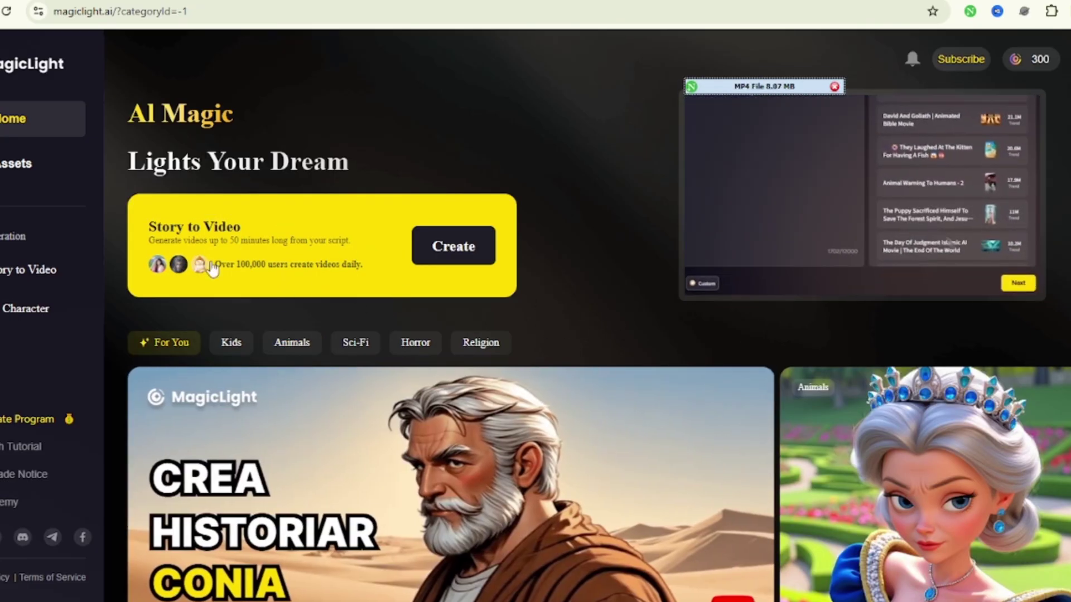
left_click(449, 265)
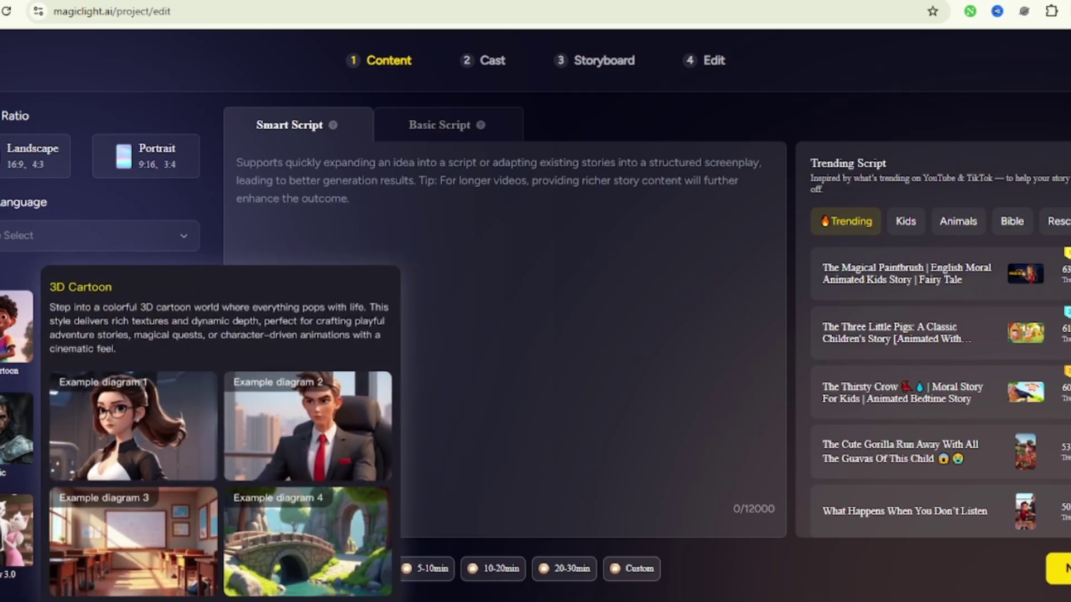
Examine the available visual styles and the list of trending scripts
scroll(100, 418, "down", 1)
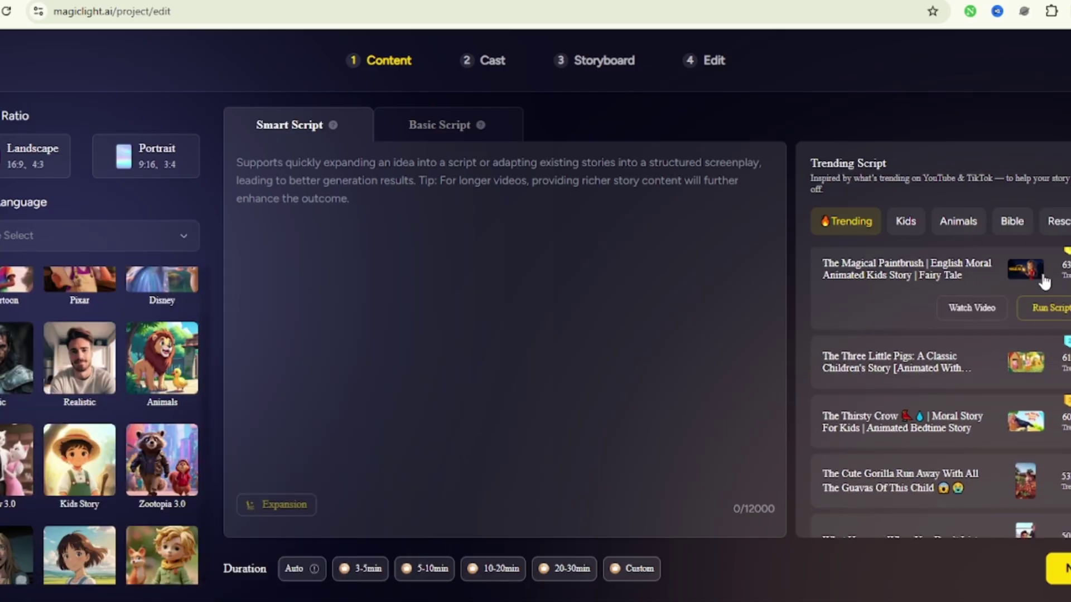
scroll(1004, 307, "down", 2)
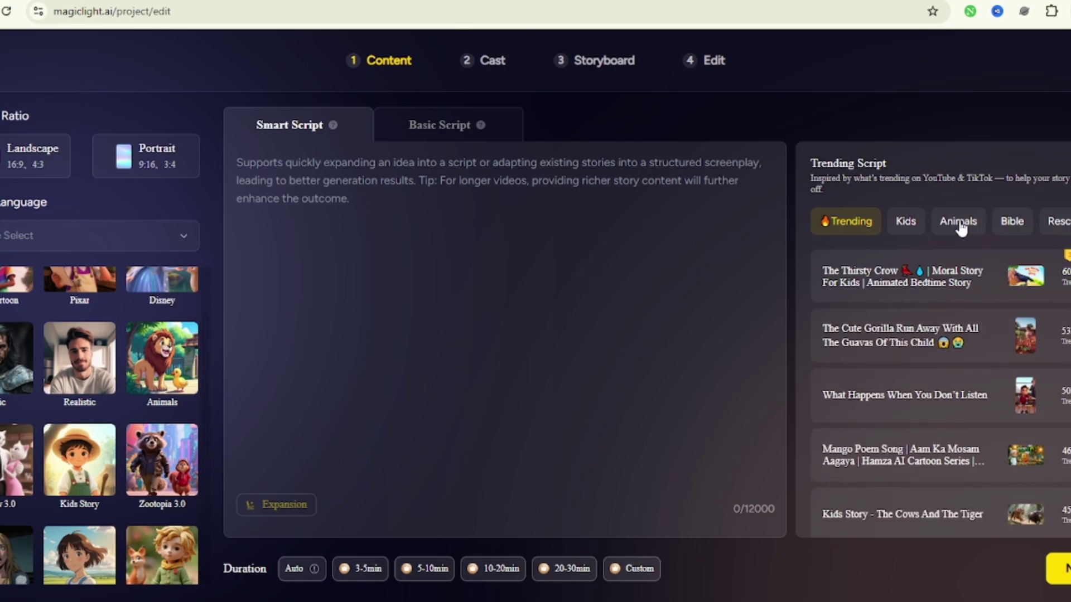
scroll(915, 375, "up", 3)
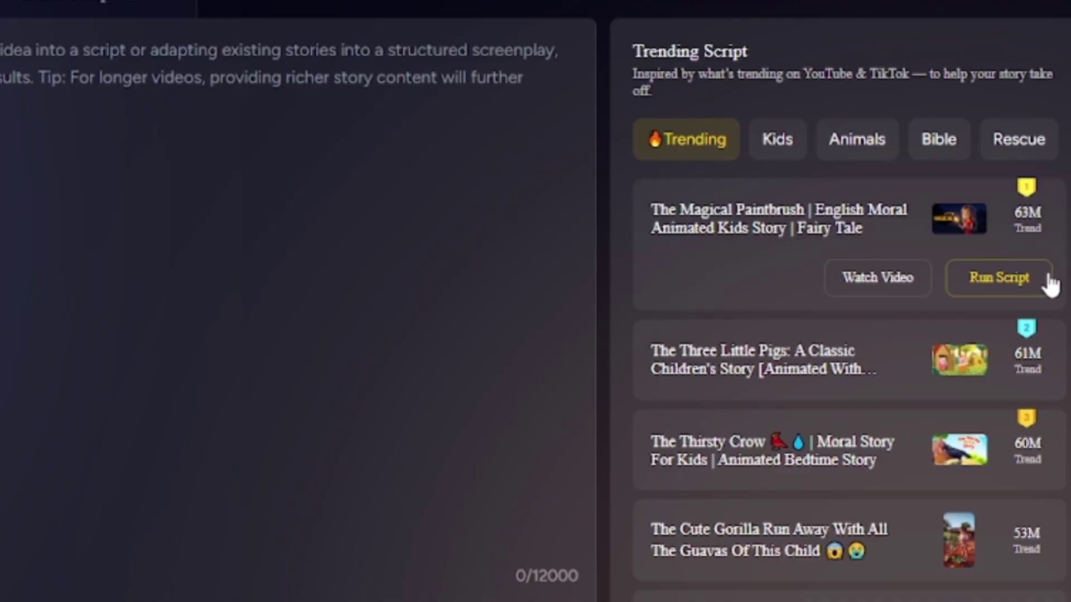
mouse_move(1023, 406)
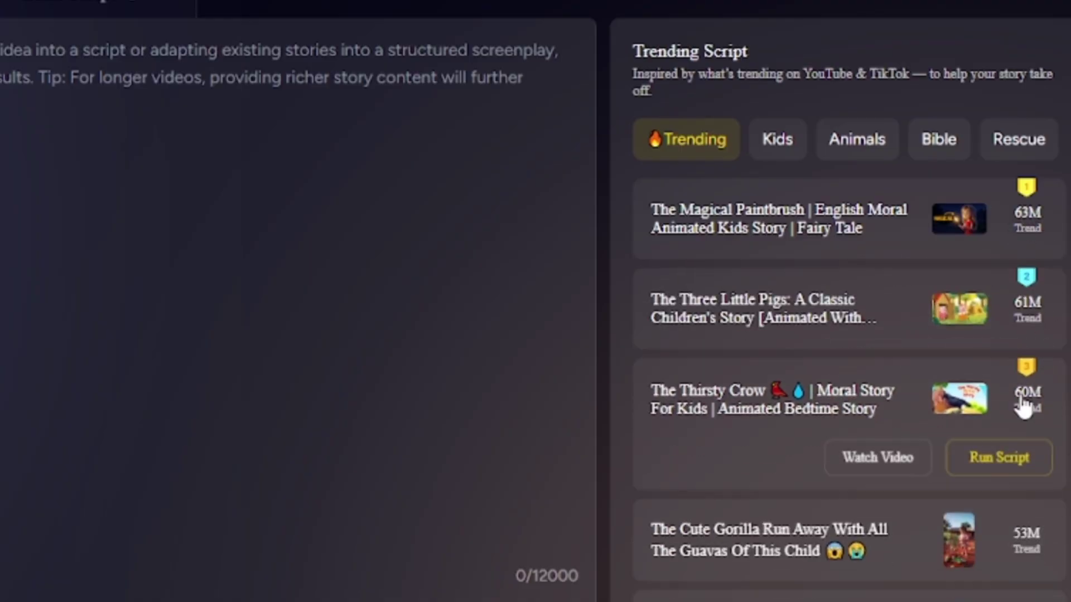
scroll(1037, 502, "down", 5)
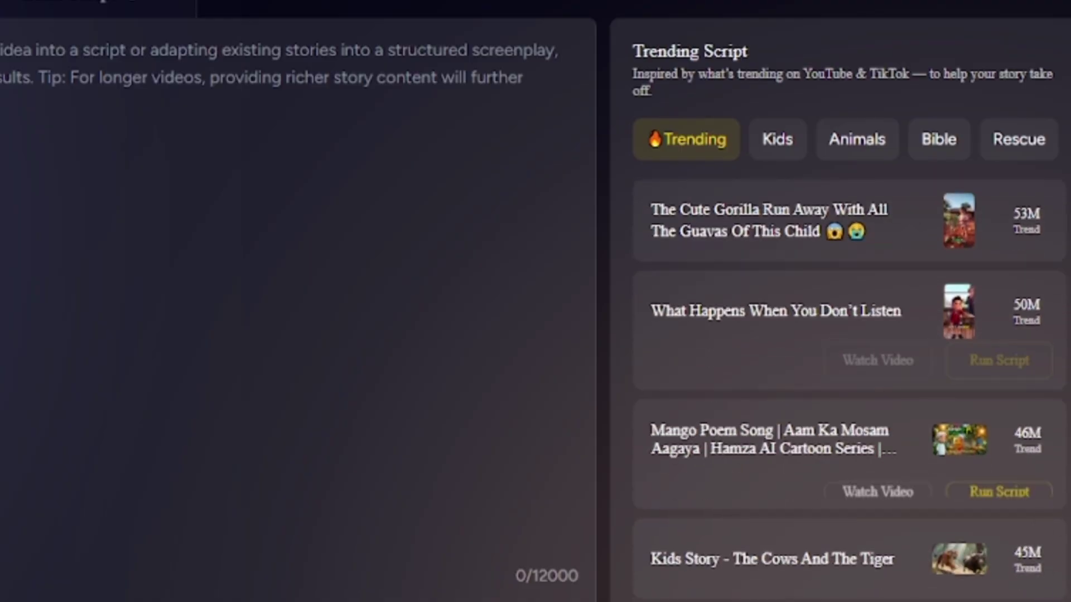
scroll(980, 440, "down", 2)
scroll(980, 440, "up", 10)
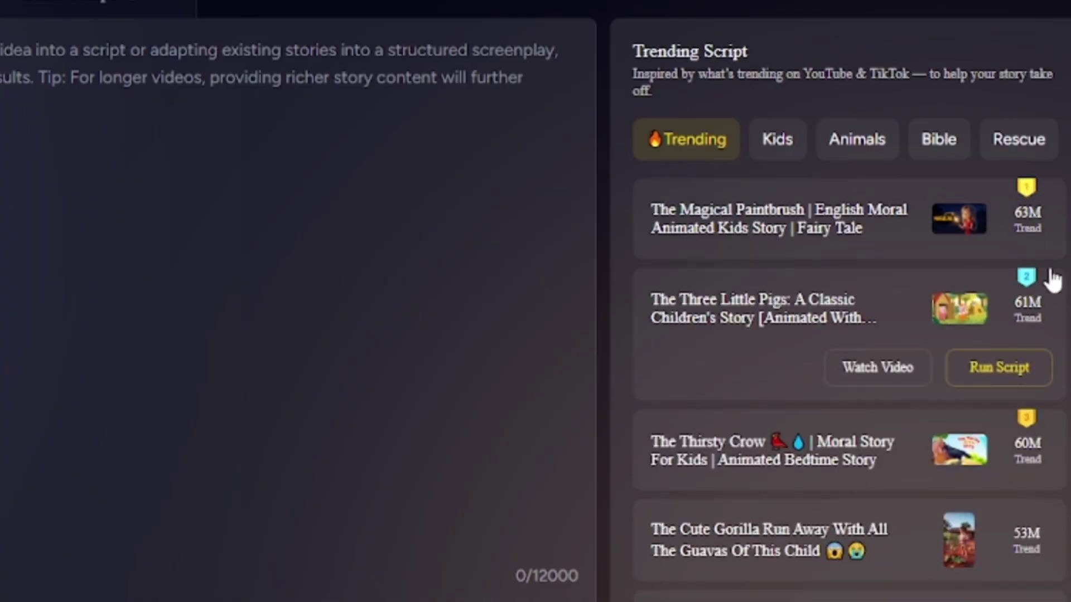
Load the trending script "What Happens When You Don't Listen" in place of the Three Little Pigs story
left_click(1028, 363)
scroll(999, 424, "down", 2)
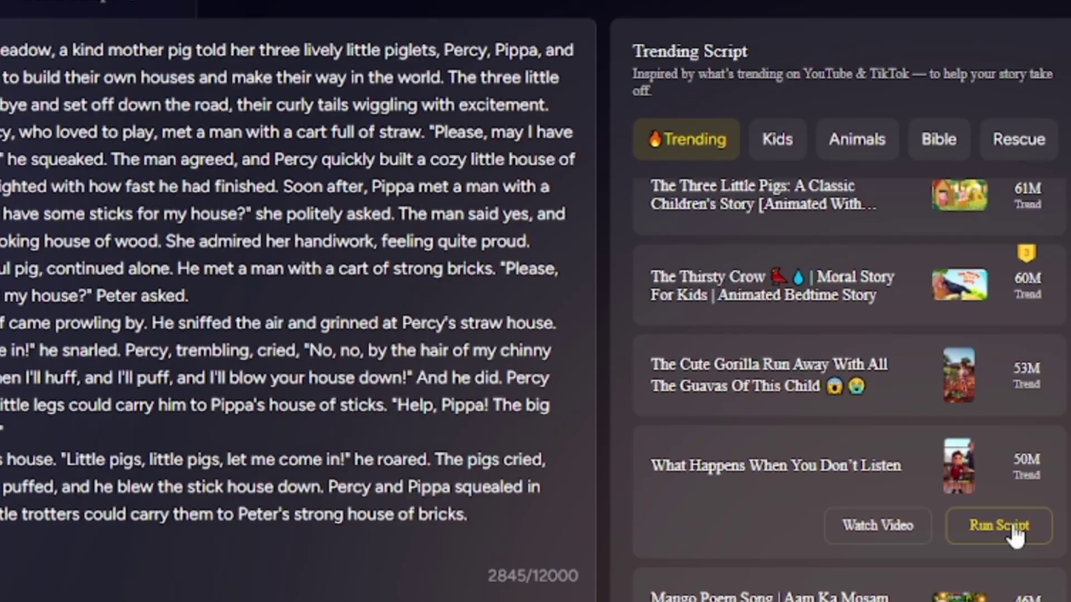
left_click(1017, 530)
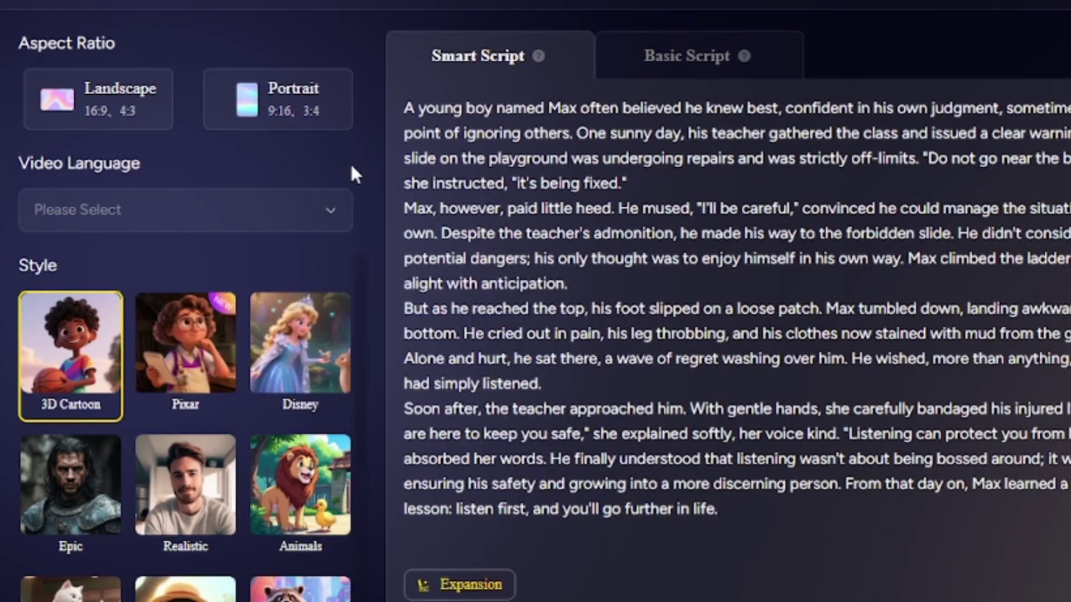
Set the Landscape aspect ratio and English as the video language, and submit the story for scene generation
left_click(139, 118)
left_click(67, 211)
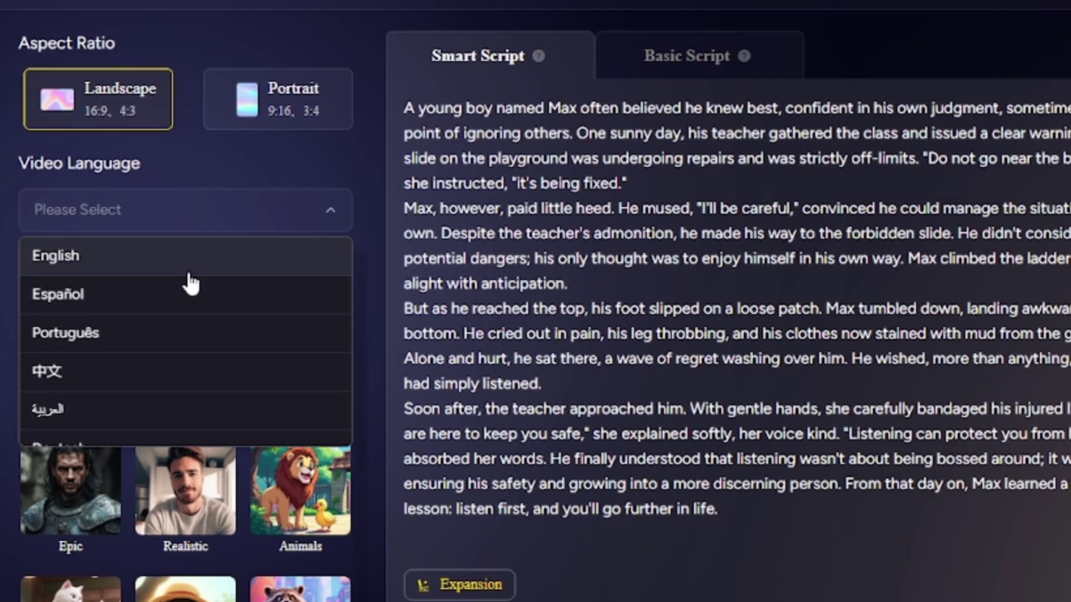
scroll(196, 384, "down", 2)
scroll(161, 407, "up", 2)
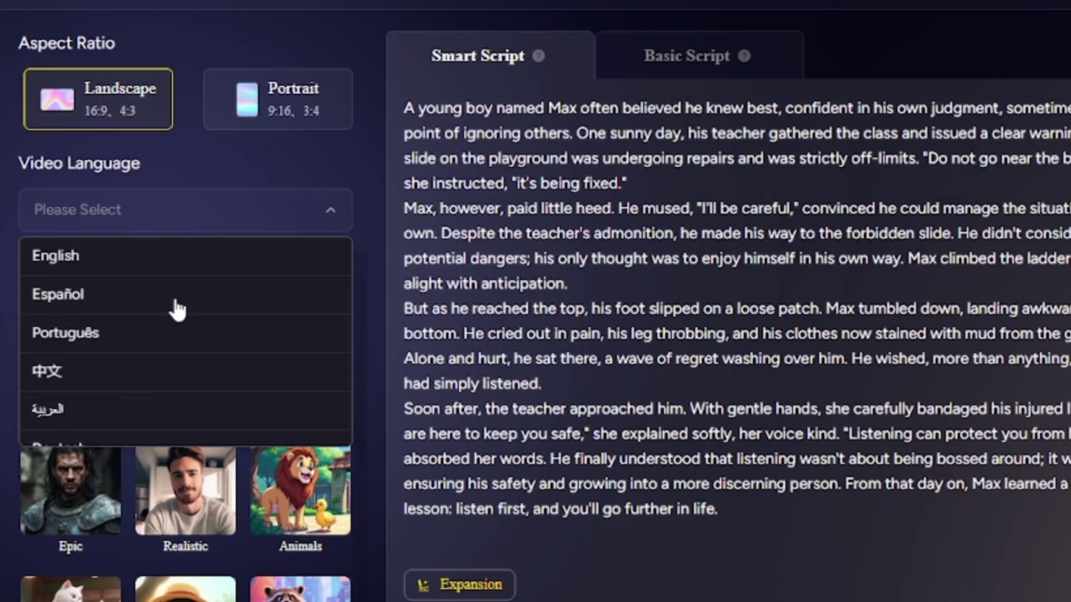
left_click(144, 273)
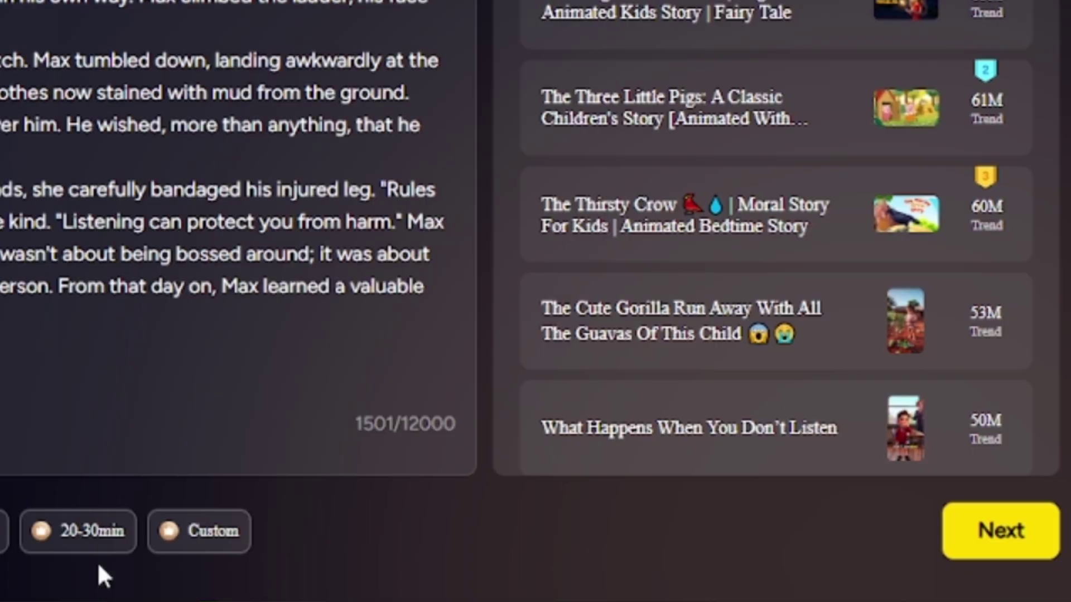
left_click(1053, 544)
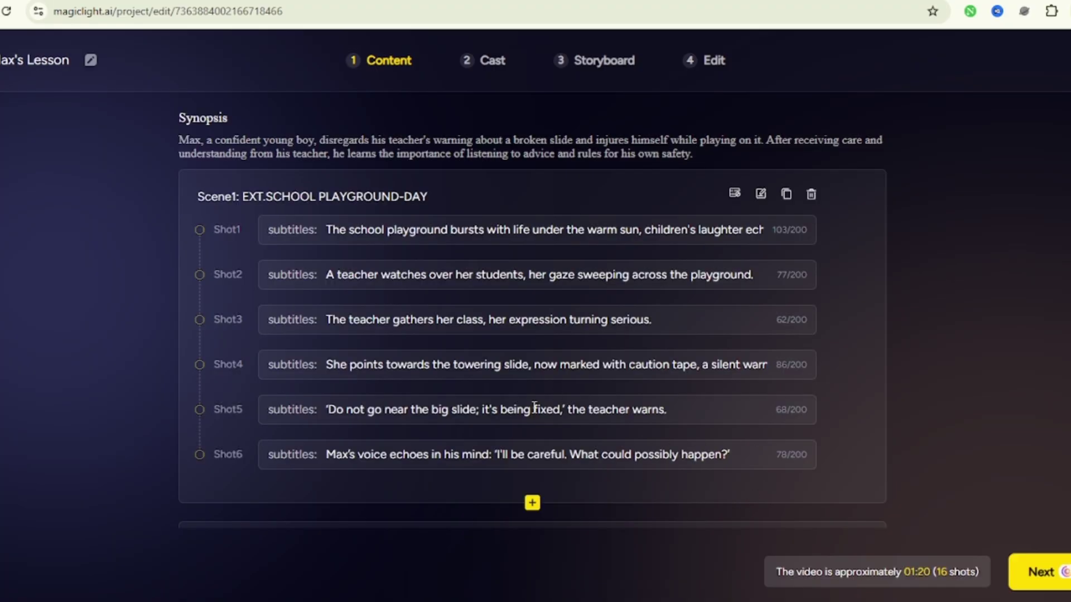
Review the shot subtitles of all three scenes and continue to the Cast stage
scroll(235, 293, "down", 3)
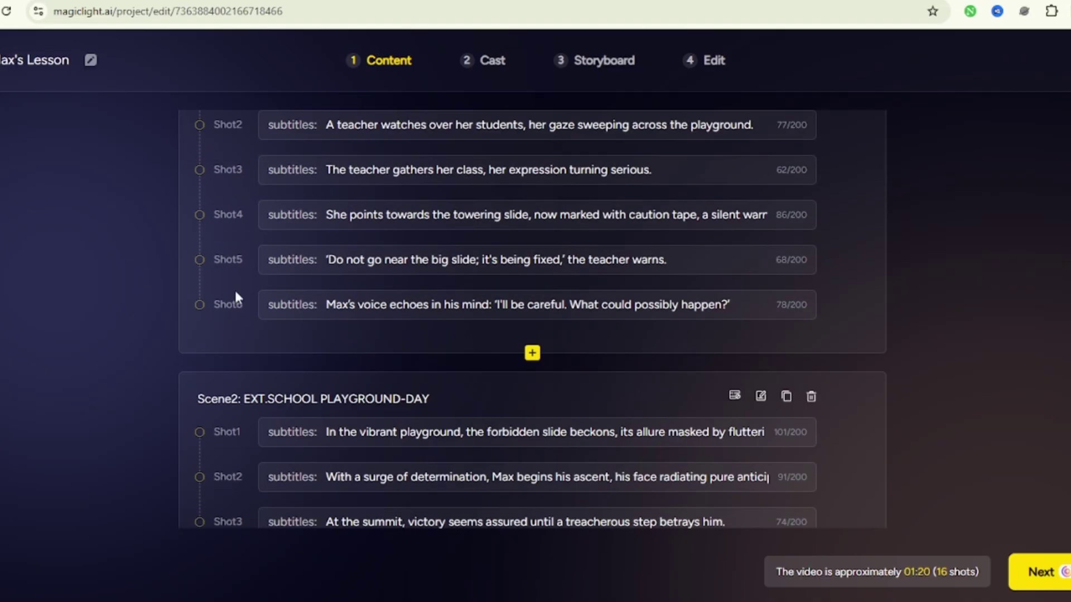
scroll(360, 382, "up", 3)
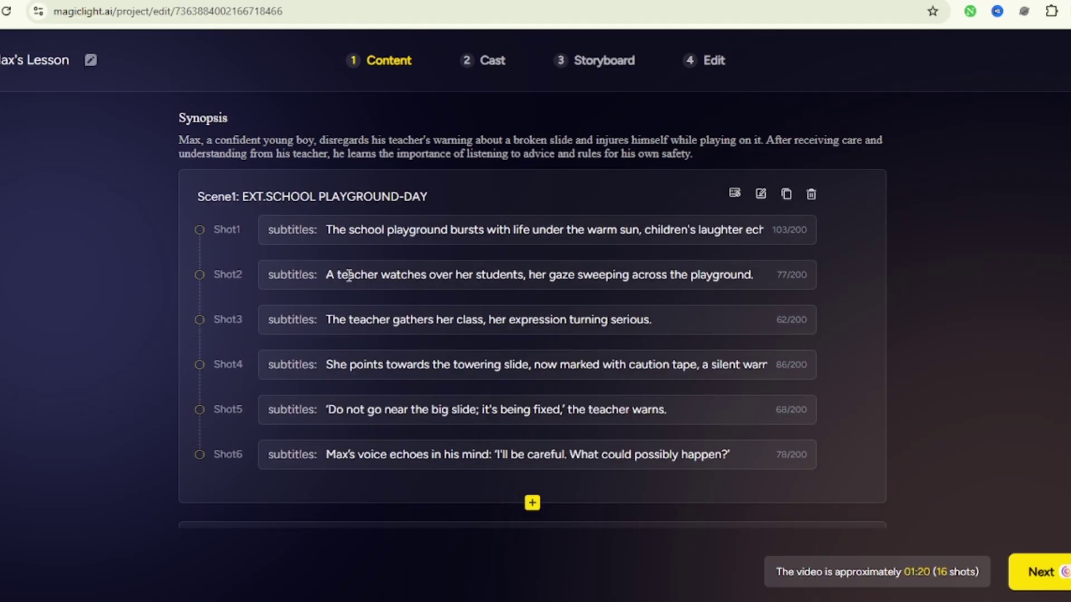
scroll(306, 327, "down", 6)
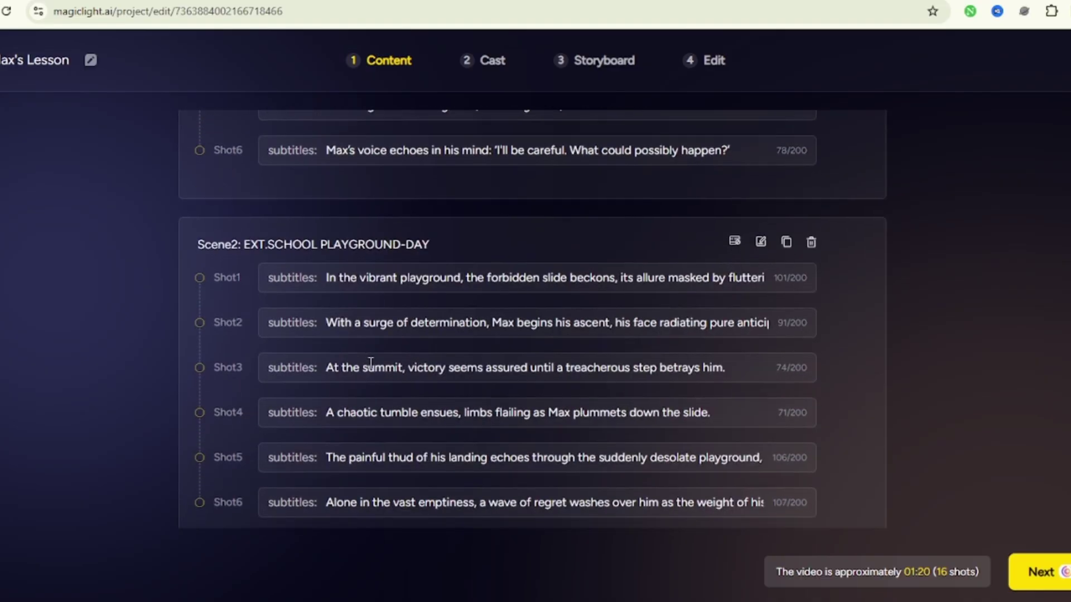
scroll(371, 363, "down", 4)
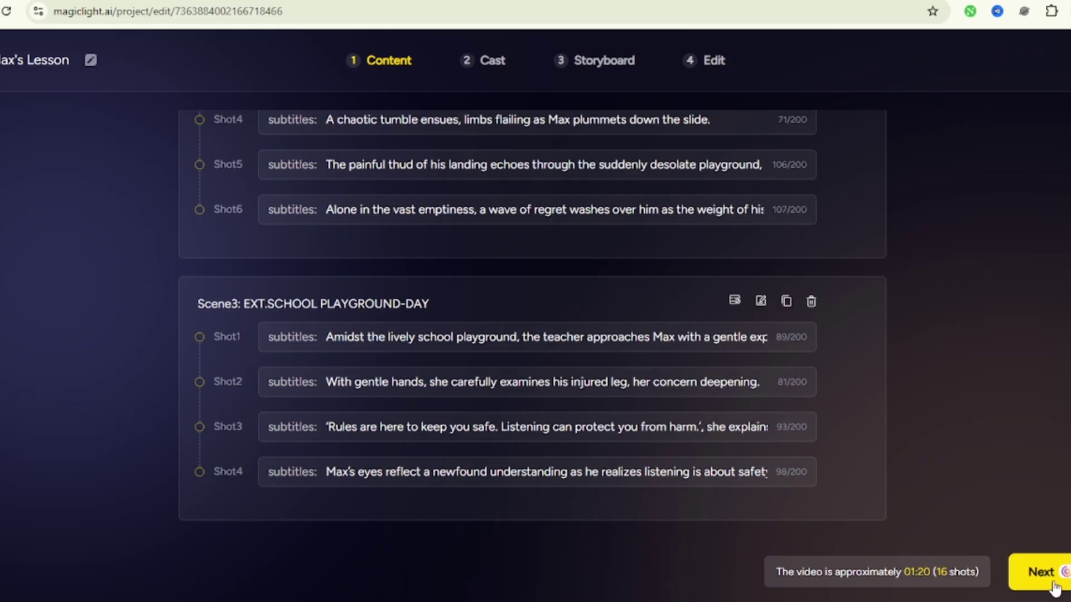
left_click(991, 581)
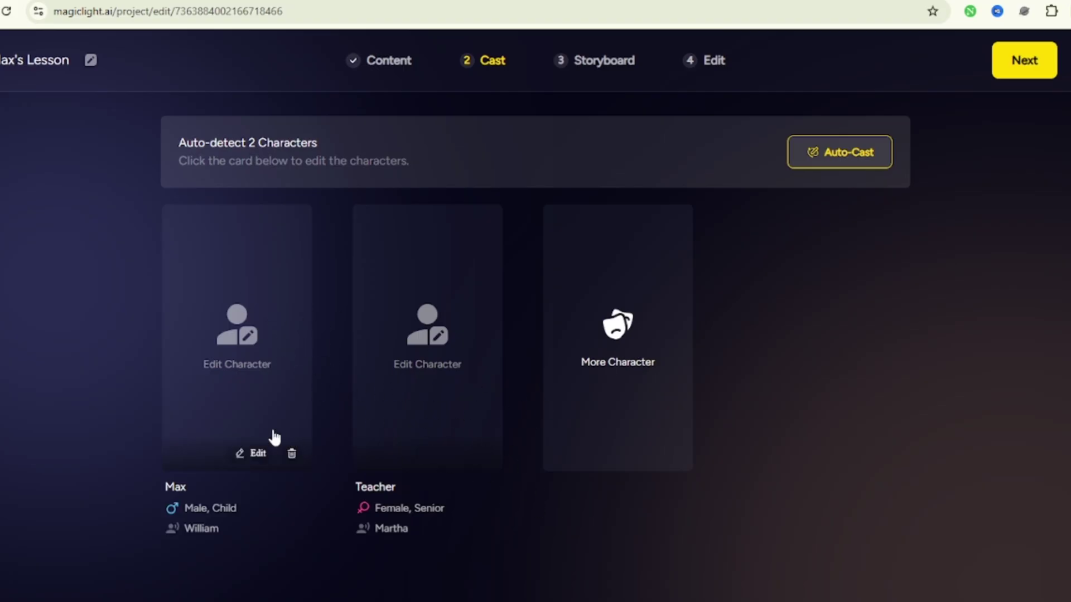
Assign the library character of the dark-haired boy in a black jacket to Max
left_click(251, 458)
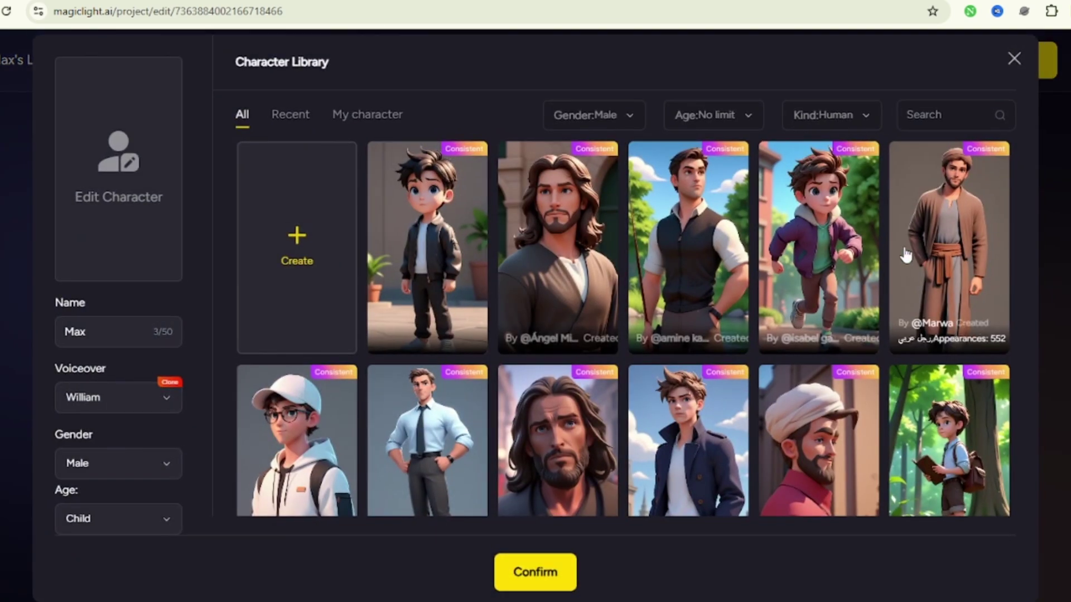
scroll(394, 240, "down", 2)
scroll(394, 240, "down", 1)
scroll(558, 407, "up", 3)
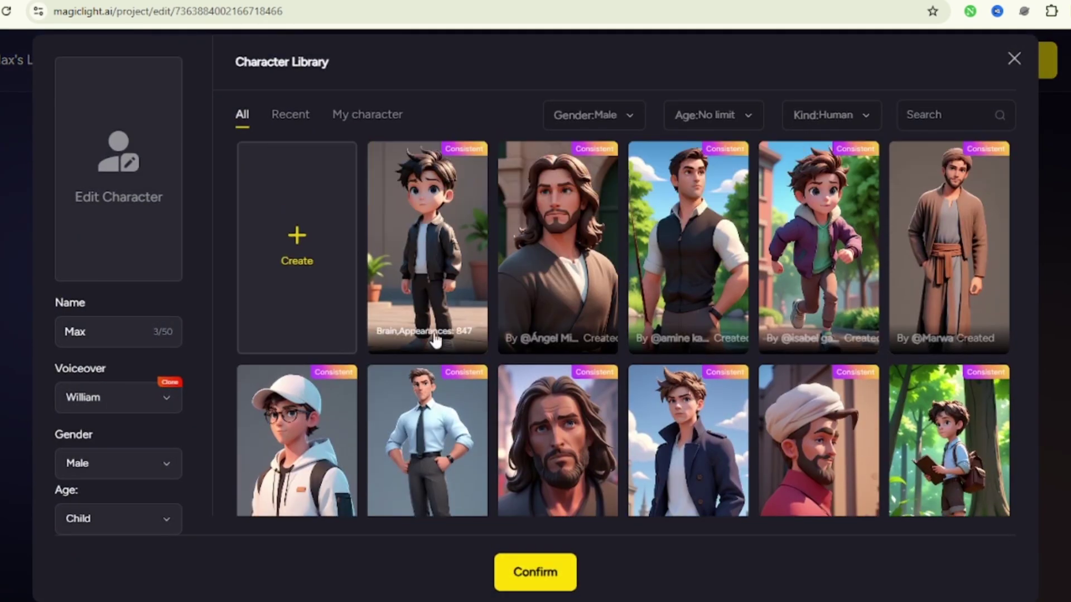
left_click(435, 337)
left_click(537, 584)
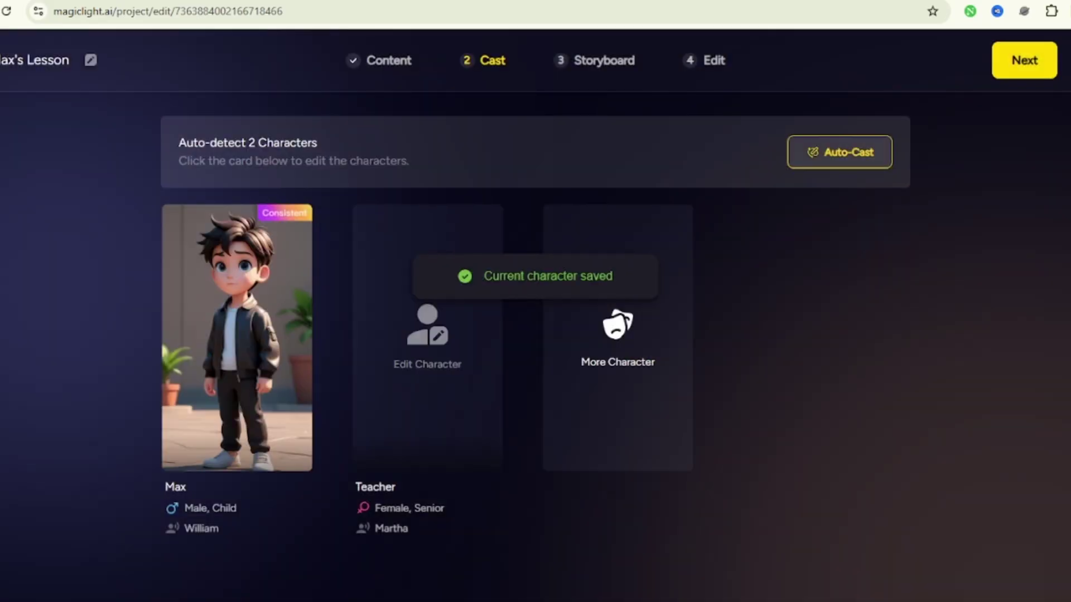
Assign the library girl with the pink-and-blue cap and backpack to Teacher, and continue to the Storyboard stage
mouse_move(399, 350)
left_click(433, 454)
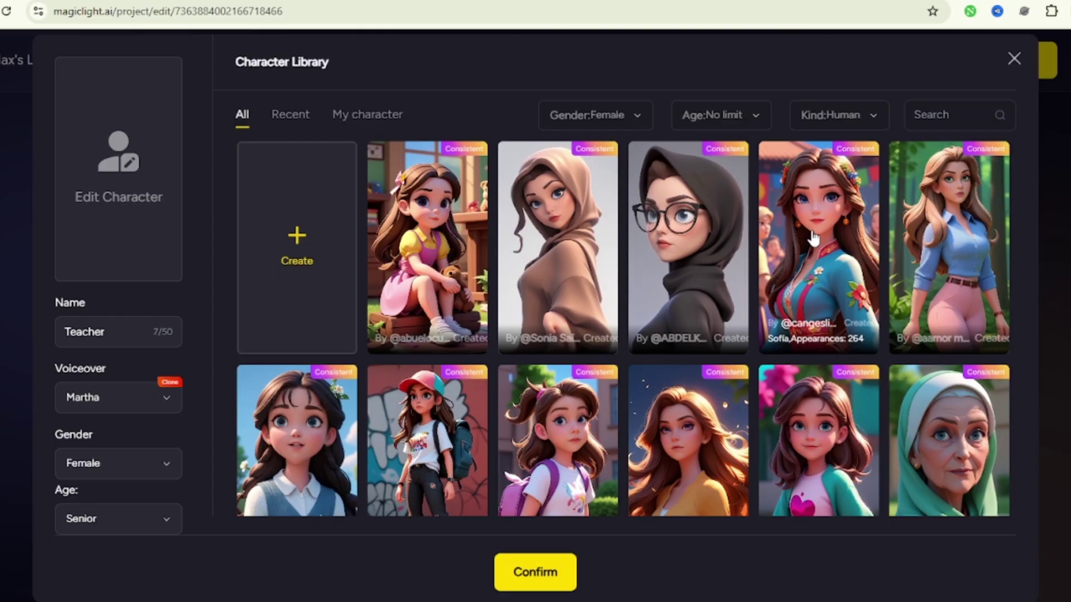
left_click(442, 430)
left_click(548, 571)
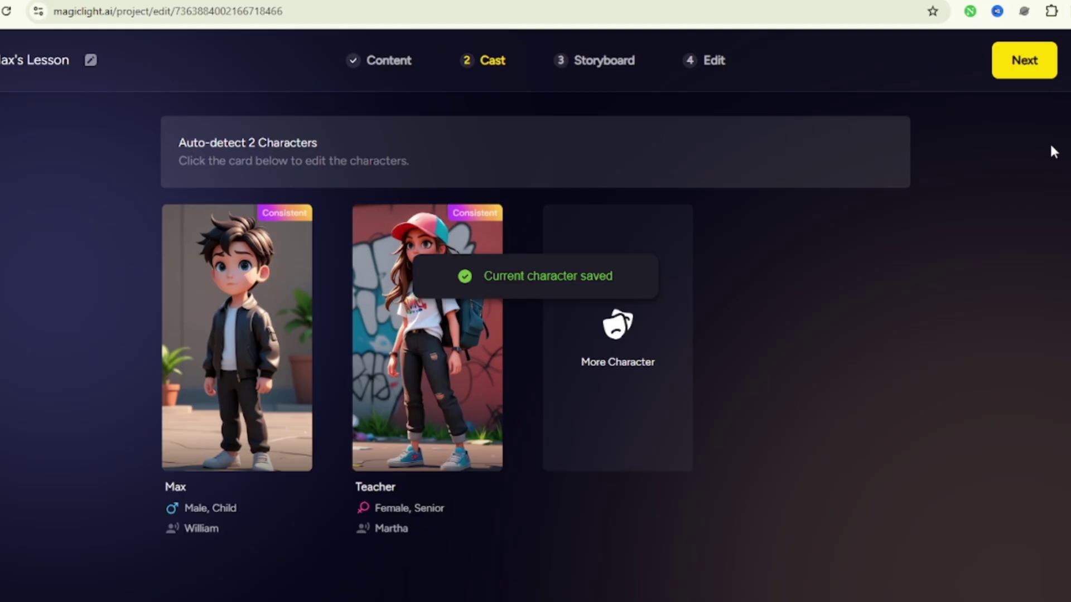
left_click(1008, 78)
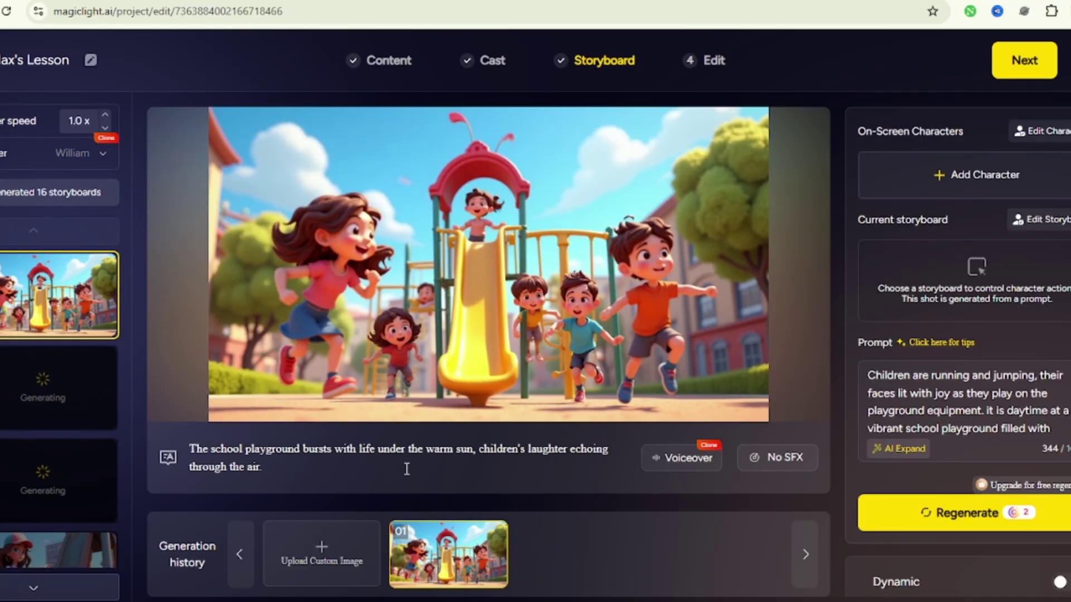
Examine the storyboard images and subtitles from the opening playground shots to Max's climb, ending back on the first shot
left_click(58, 388)
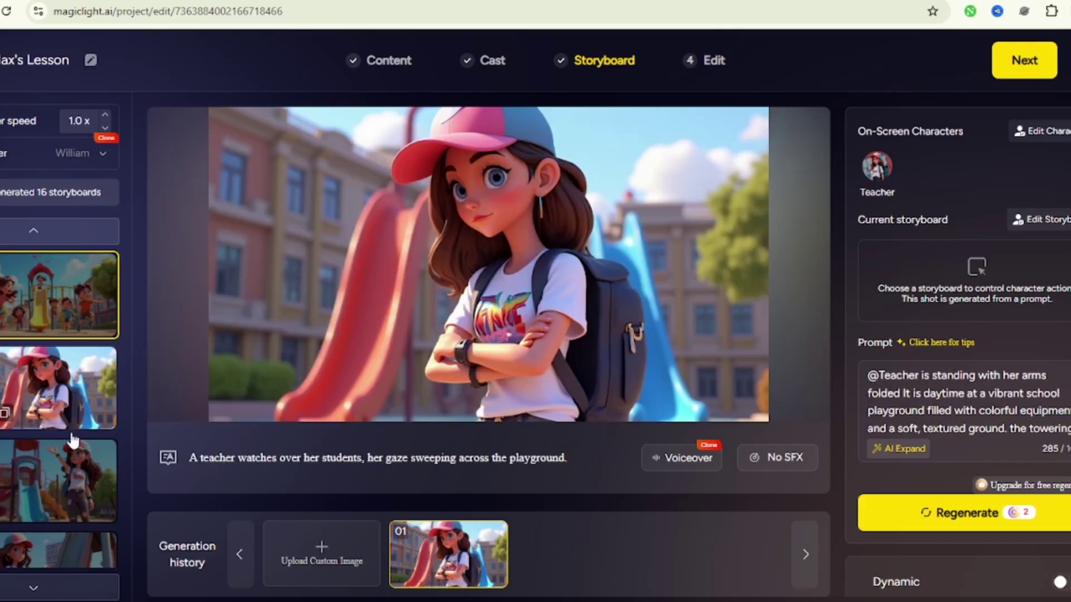
left_click(59, 481)
left_click(61, 556)
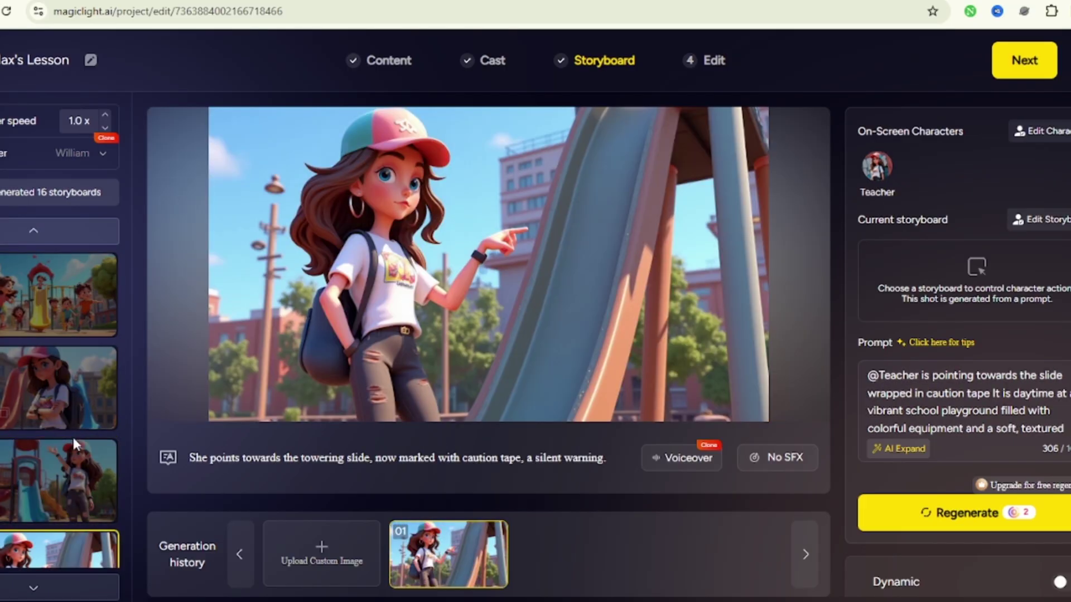
scroll(64, 502, "down", 3)
left_click(73, 520)
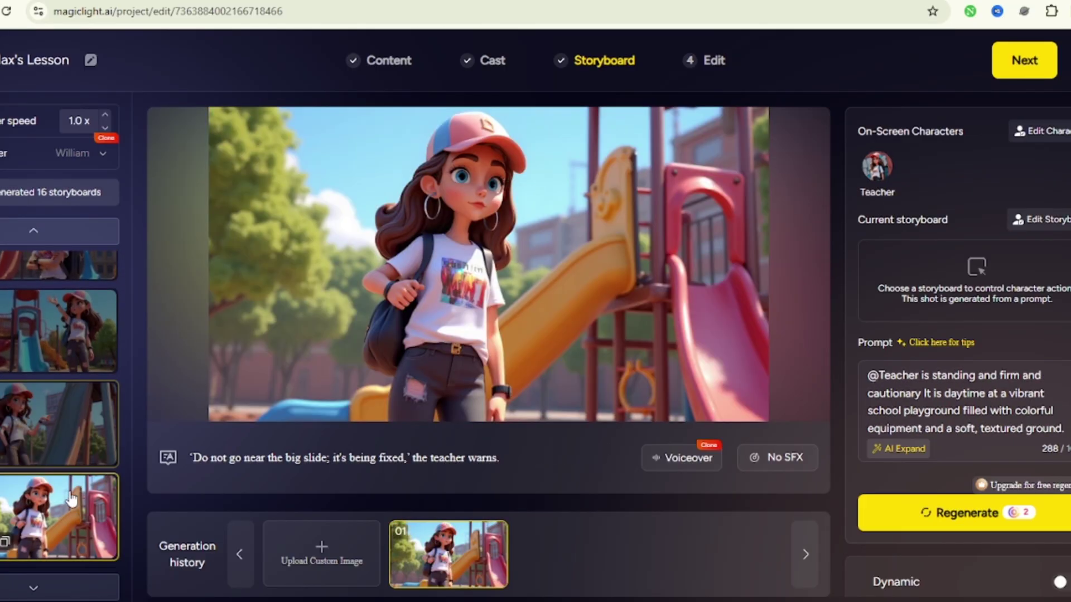
scroll(76, 480, "down", 2)
left_click(76, 531)
scroll(61, 447, "down", 3)
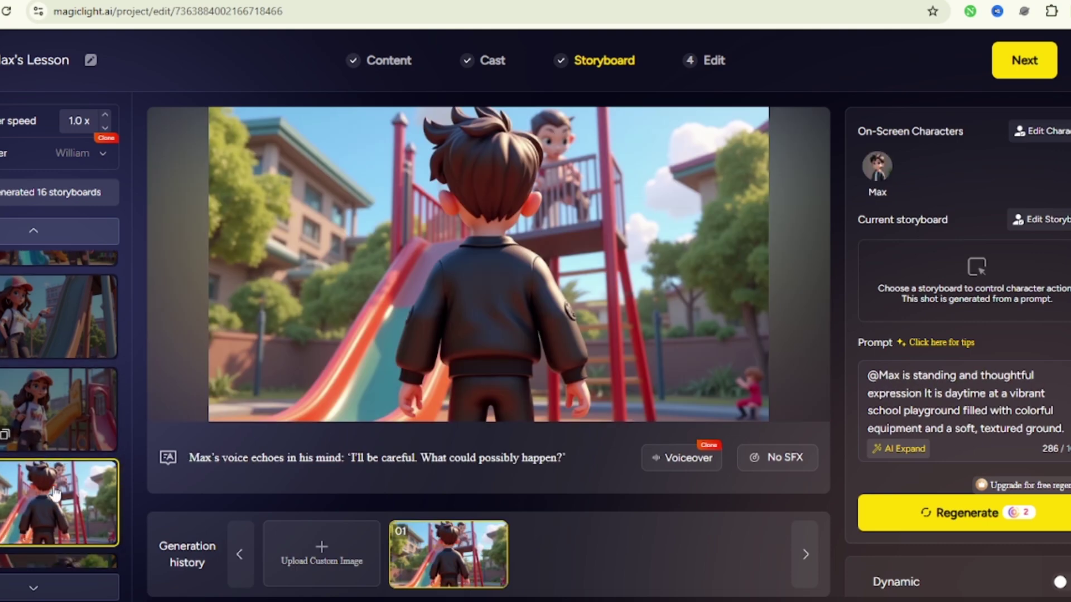
left_click(58, 521)
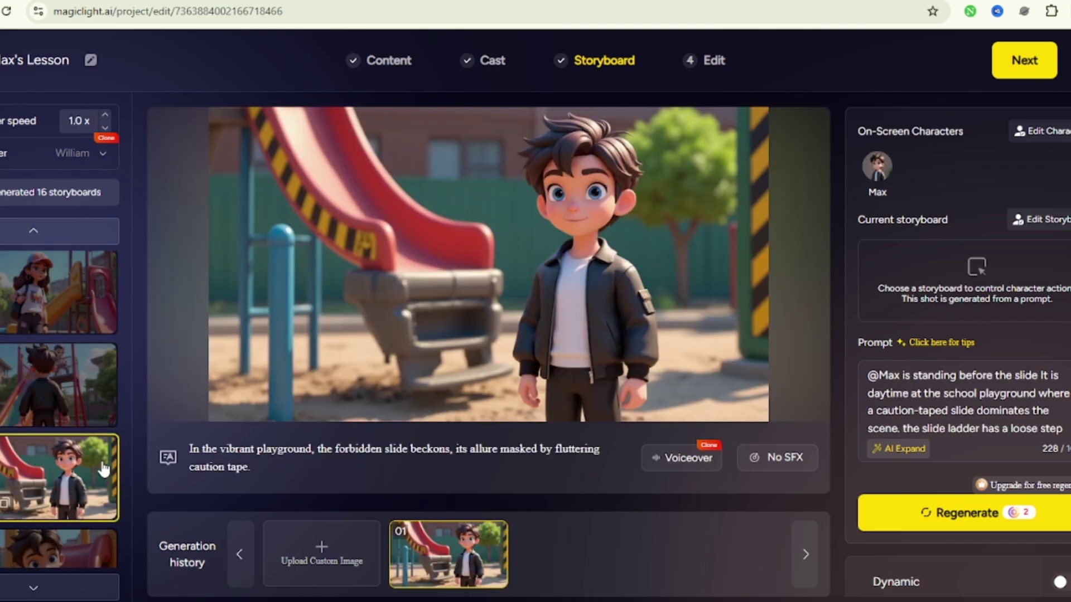
scroll(67, 502, "down", 1)
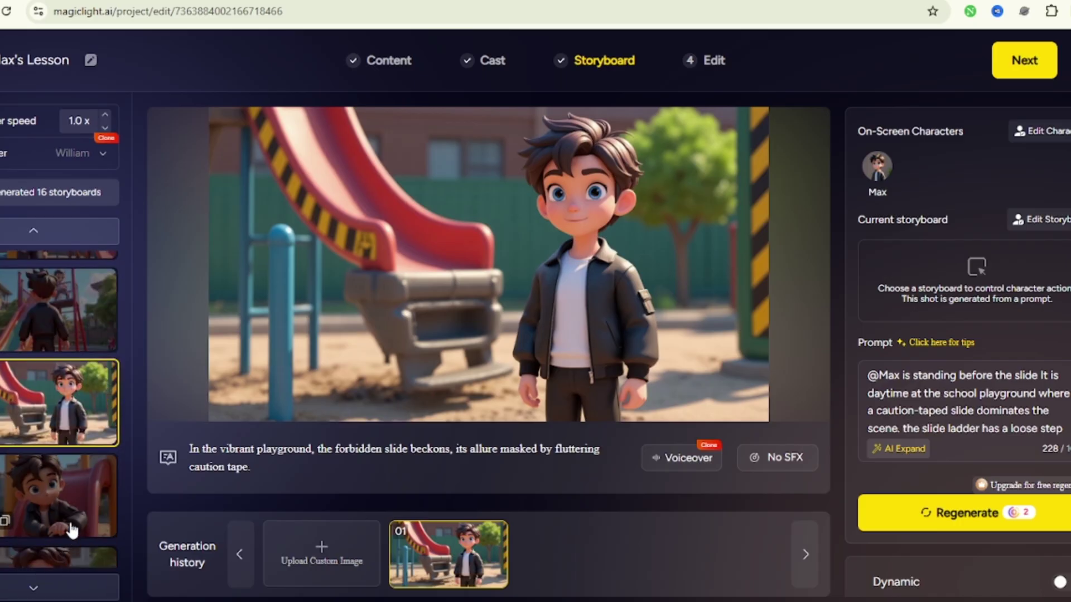
left_click(72, 530)
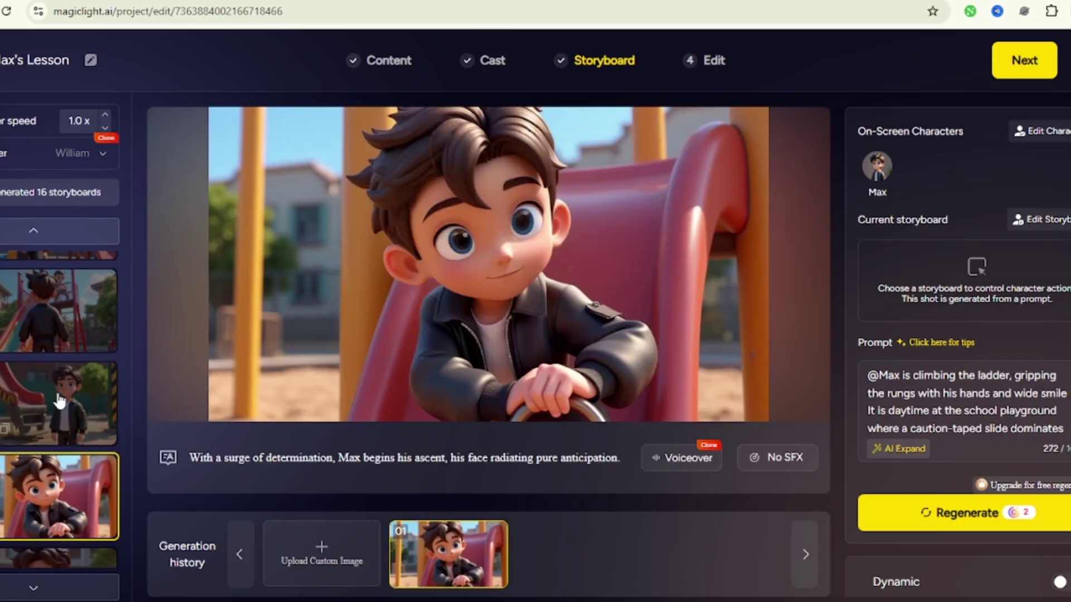
scroll(56, 385, "down", 3)
scroll(59, 362, "up", 1)
left_click(48, 321)
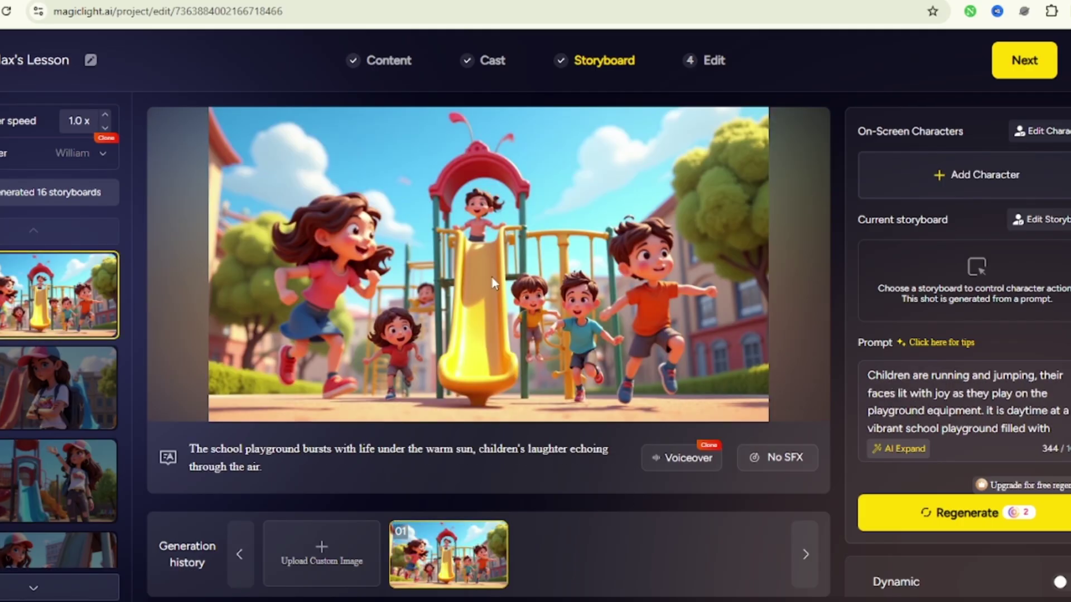
Animate the opening playground shot with MagicLight 1.0, using intelligent generation based on the screen, and play the resulting clip
scroll(1062, 463, "down", 1)
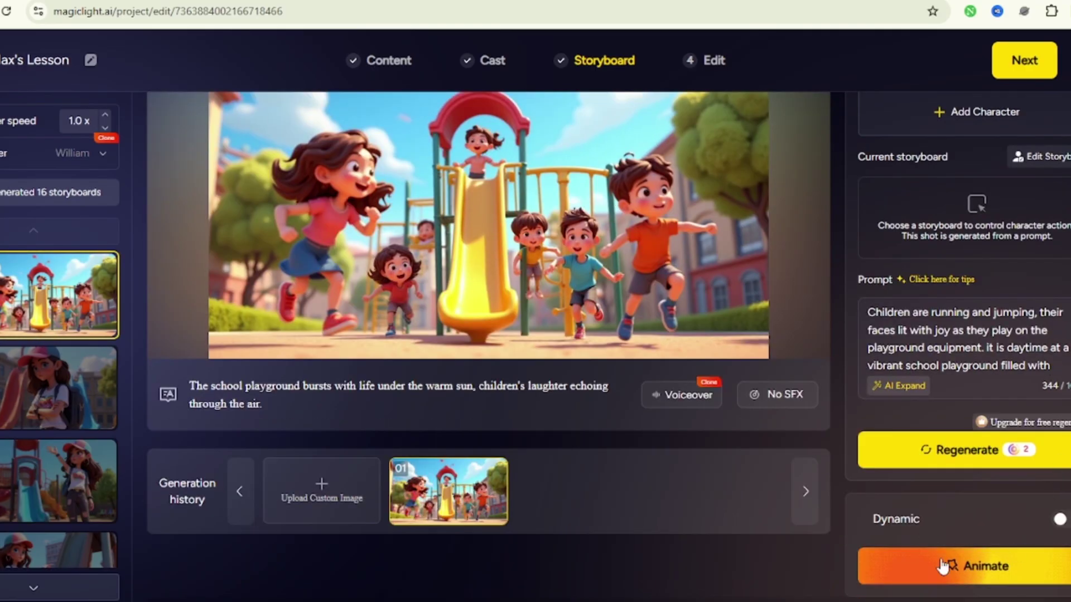
left_click(986, 575)
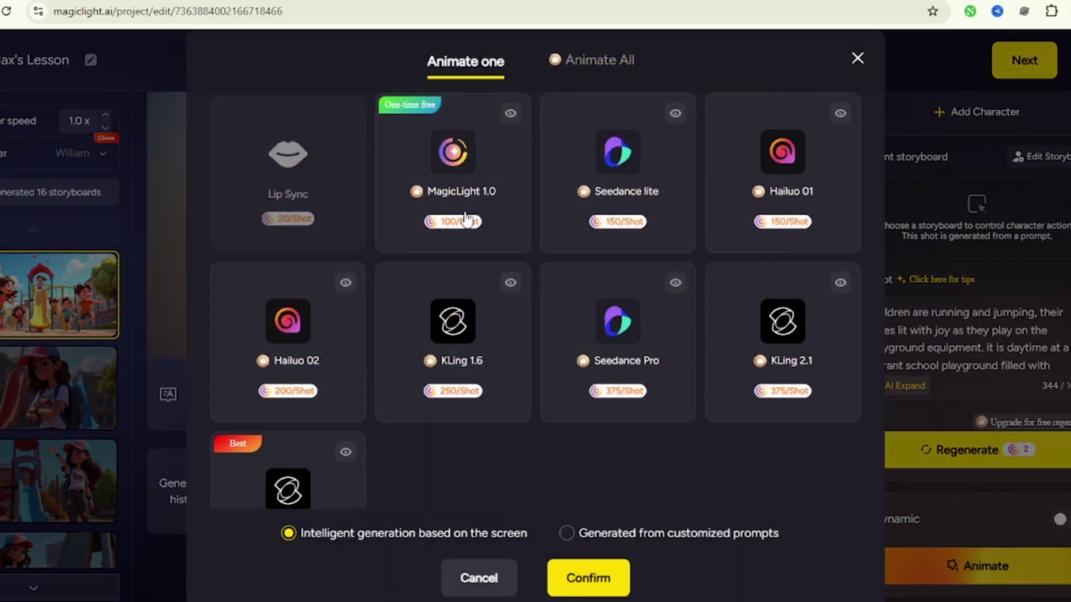
left_click(498, 183)
left_click(575, 579)
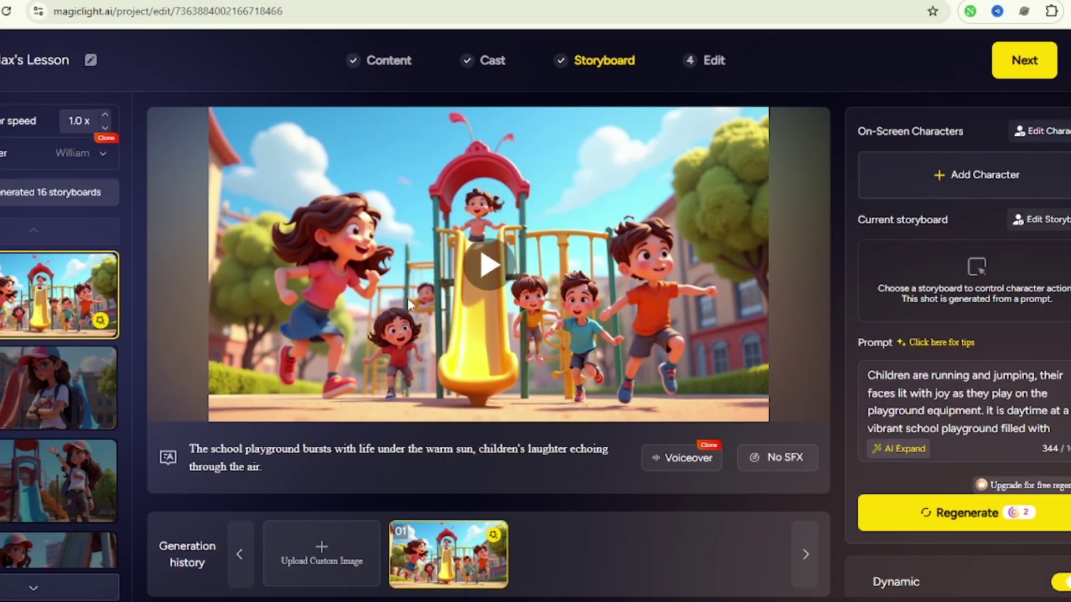
left_click(502, 248)
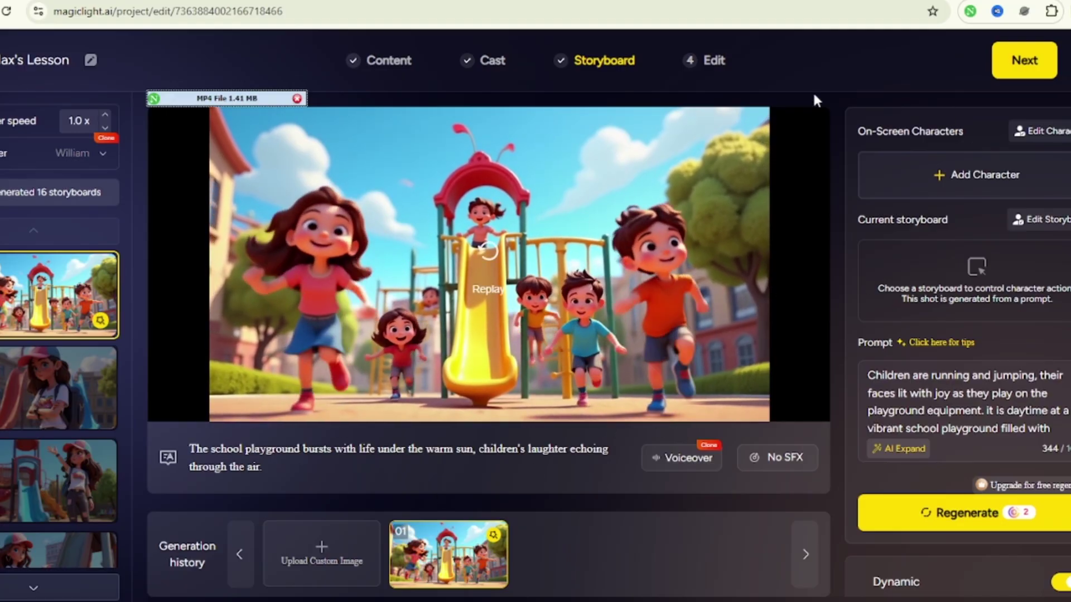
Continue to the Edit stage without animating the remaining shots, and choose the image of Max seen from behind as the cover
left_click(1044, 65)
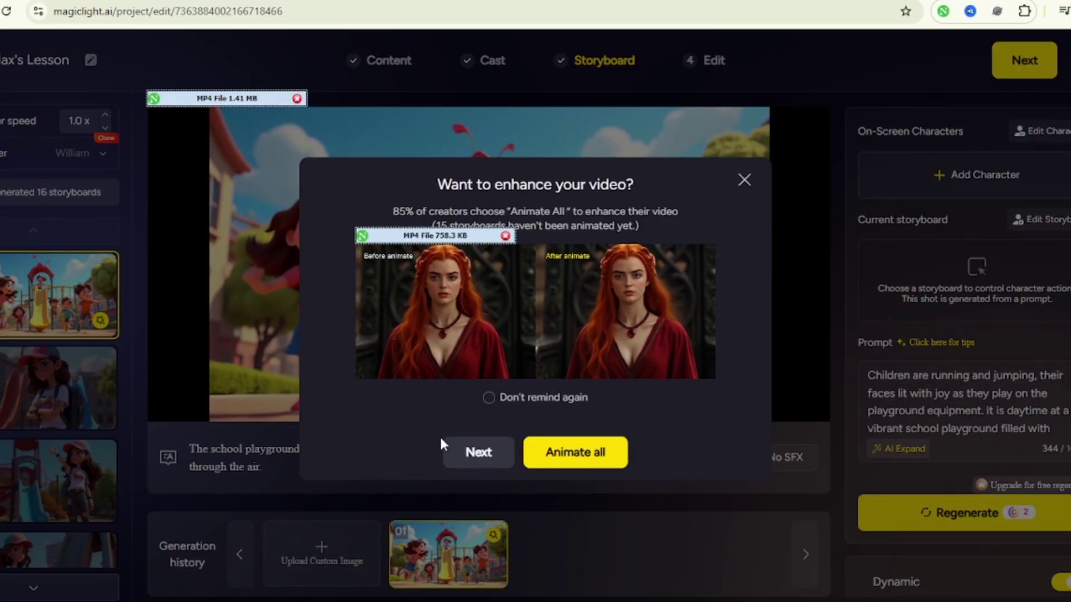
left_click(473, 453)
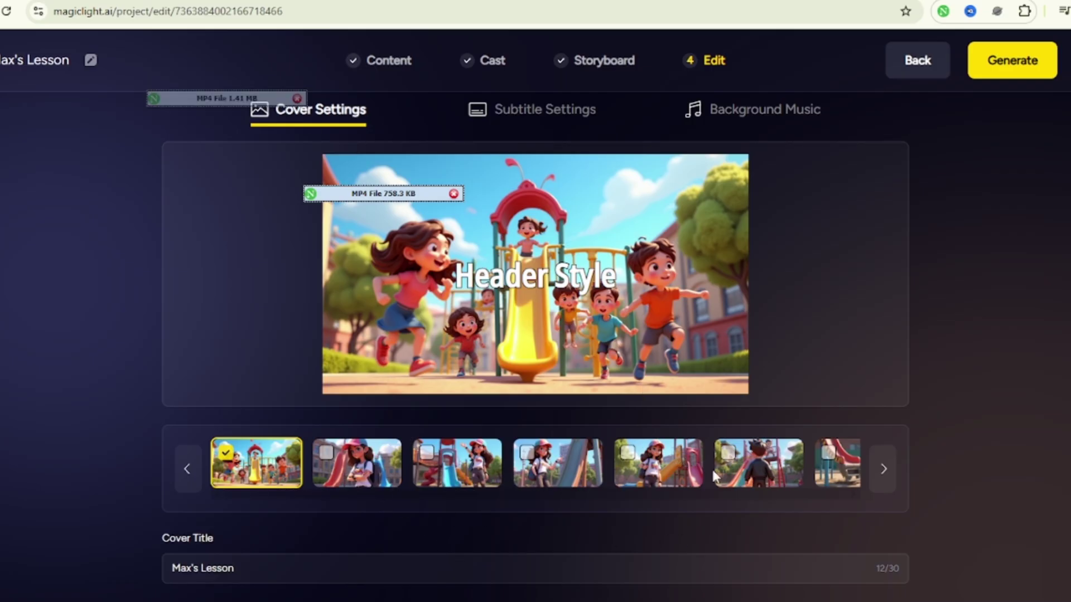
left_click(769, 477)
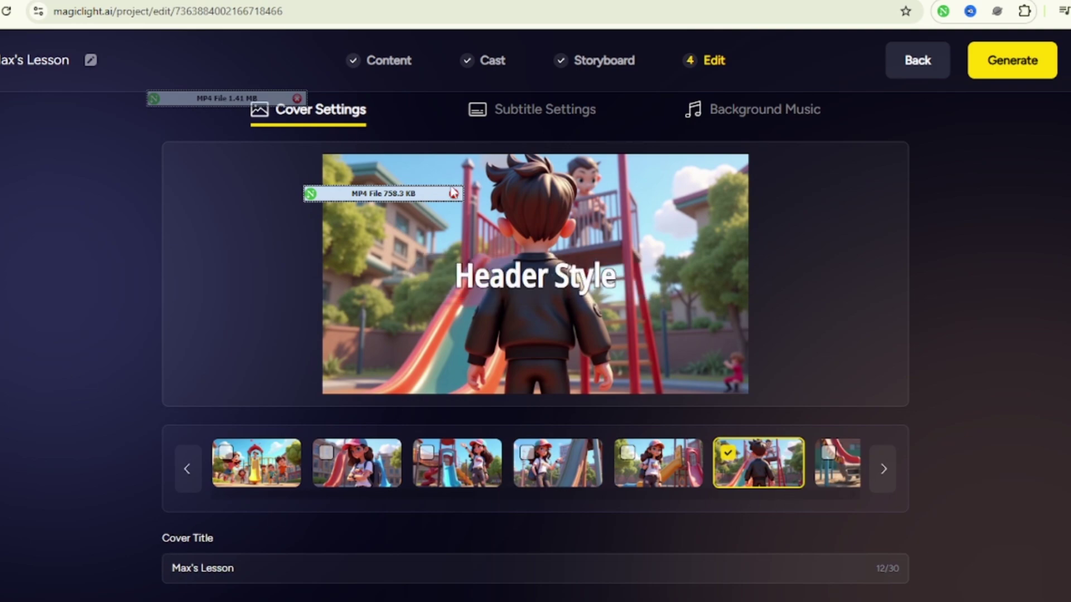
Apply the red pixel-font subtitle style and set Camino A Pozitos as the background music
left_click(474, 114)
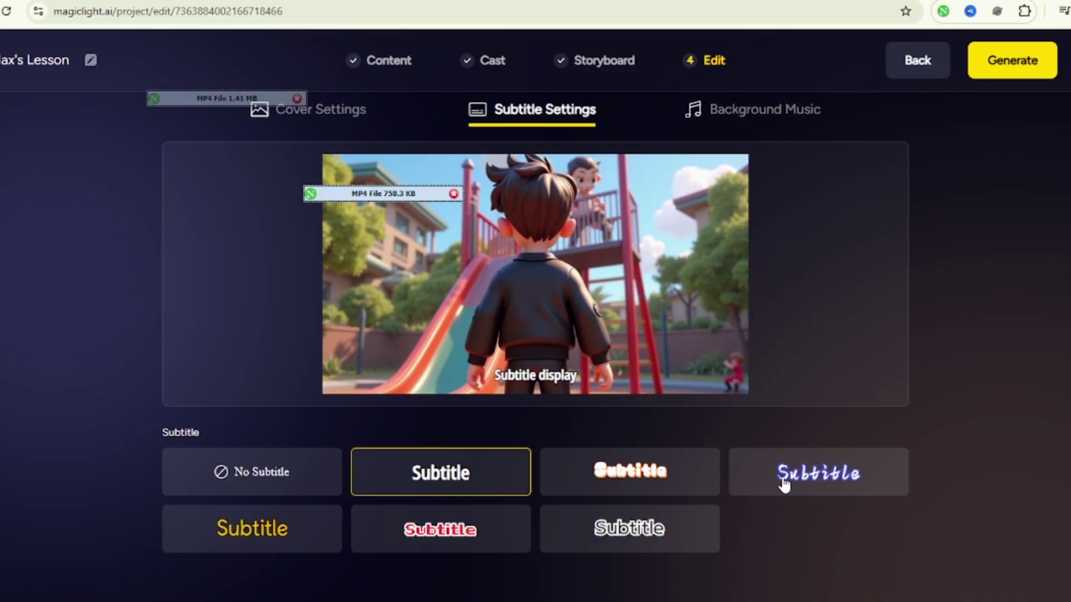
left_click(454, 532)
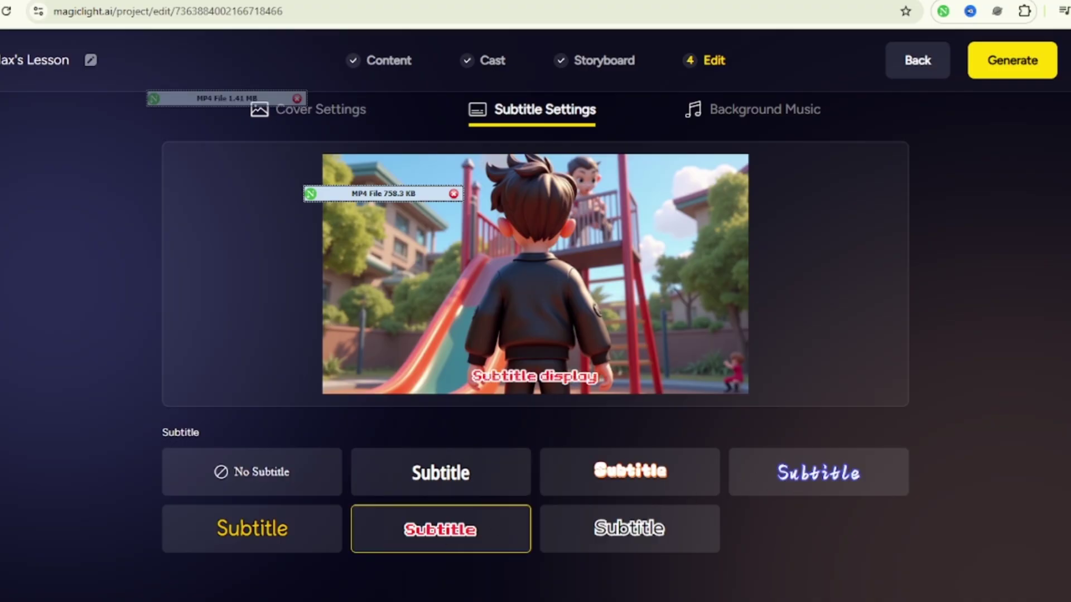
left_click(743, 114)
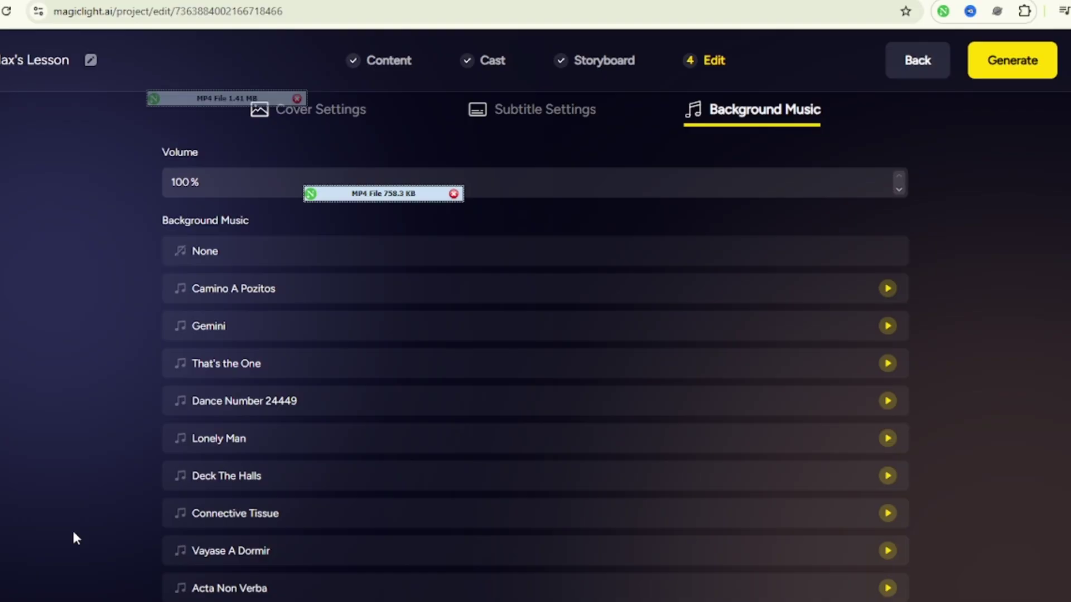
left_click(888, 289)
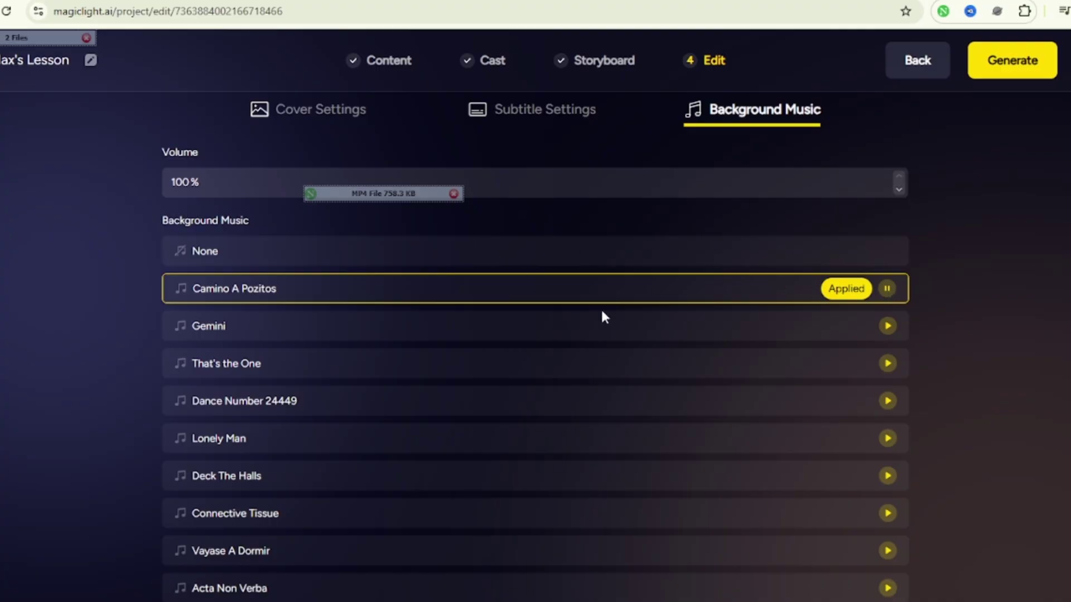
left_click(822, 296)
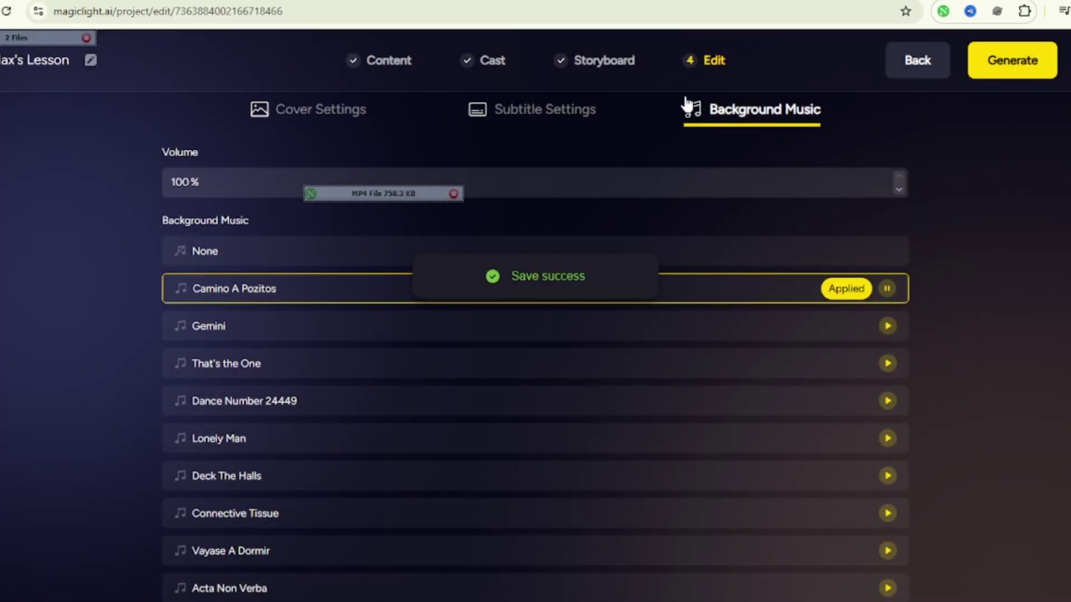
Return to the cover settings and generate the video in 16:9 ratio at Standard (720p) resolution
left_click(477, 111)
left_click(349, 118)
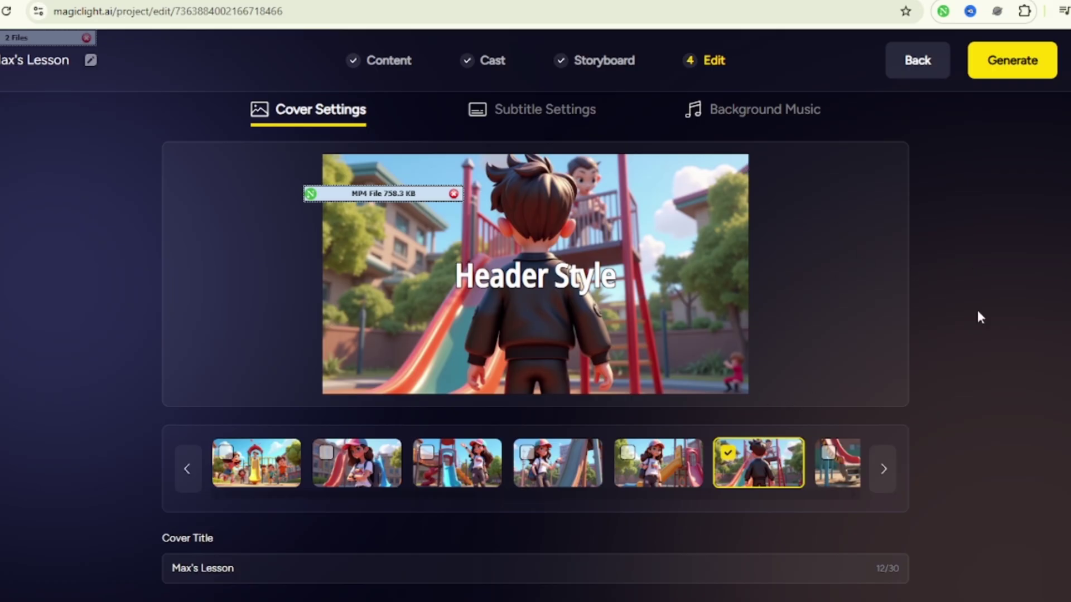
left_click(1026, 72)
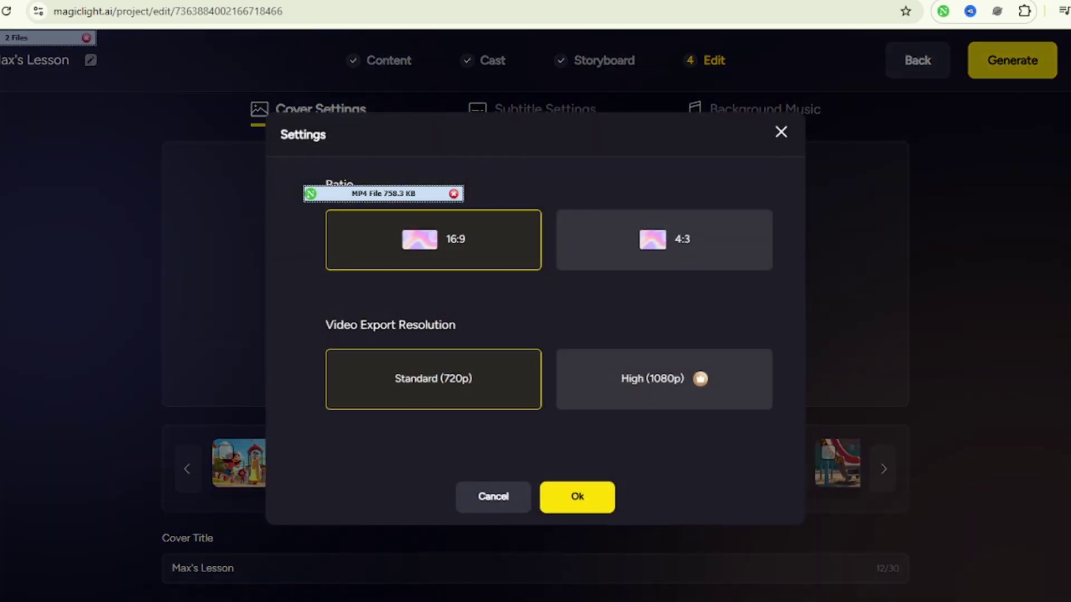
left_click(575, 505)
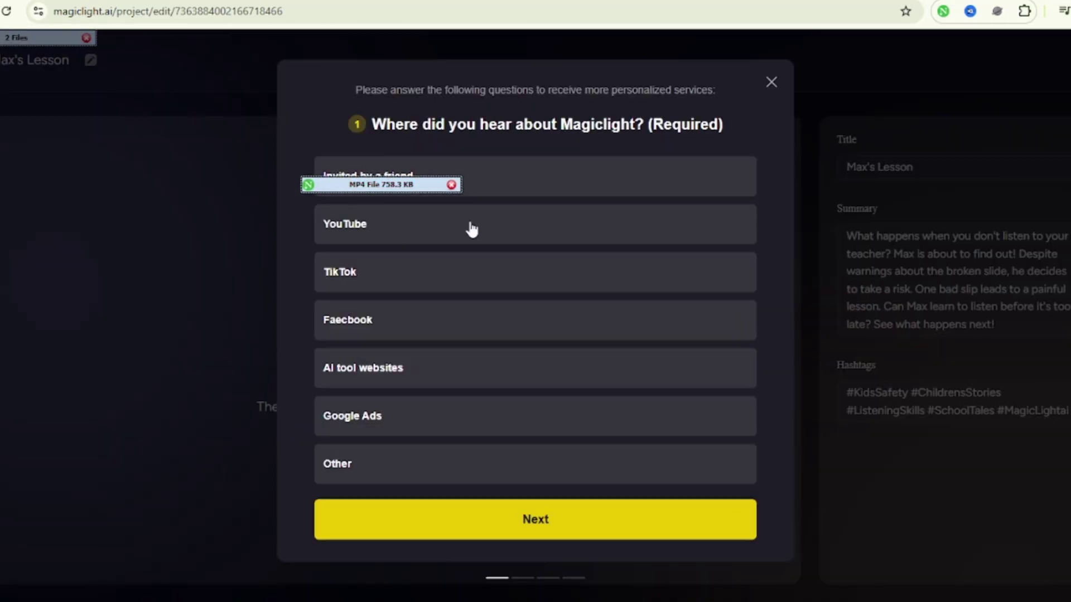
Answer YouTube as the place of hearing about Magiclight and skip the question about the intended use of the videos
left_click(440, 240)
left_click(569, 519)
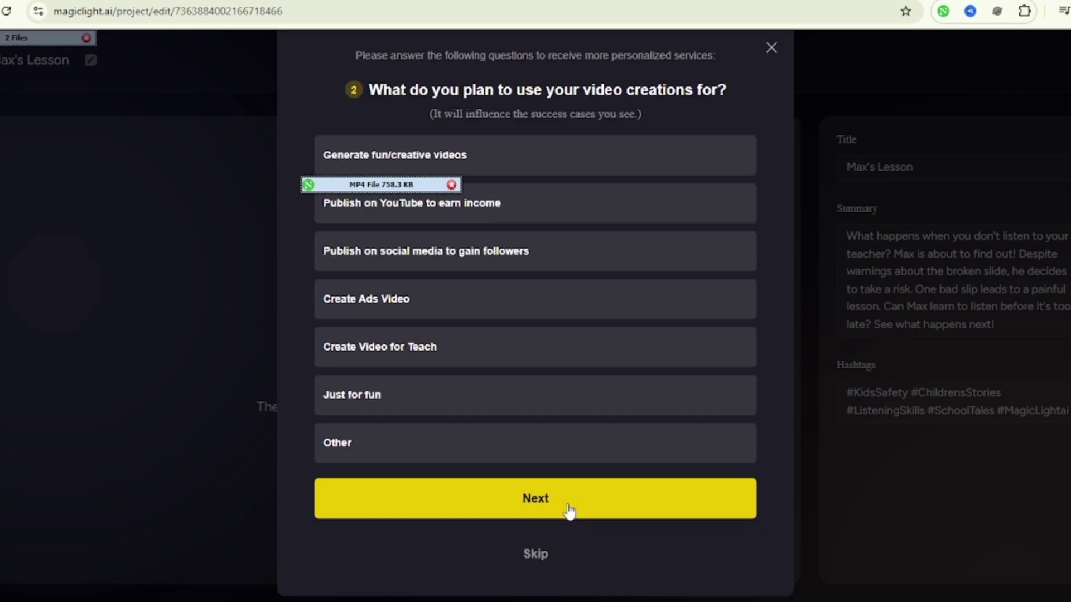
left_click(534, 555)
left_click(535, 521)
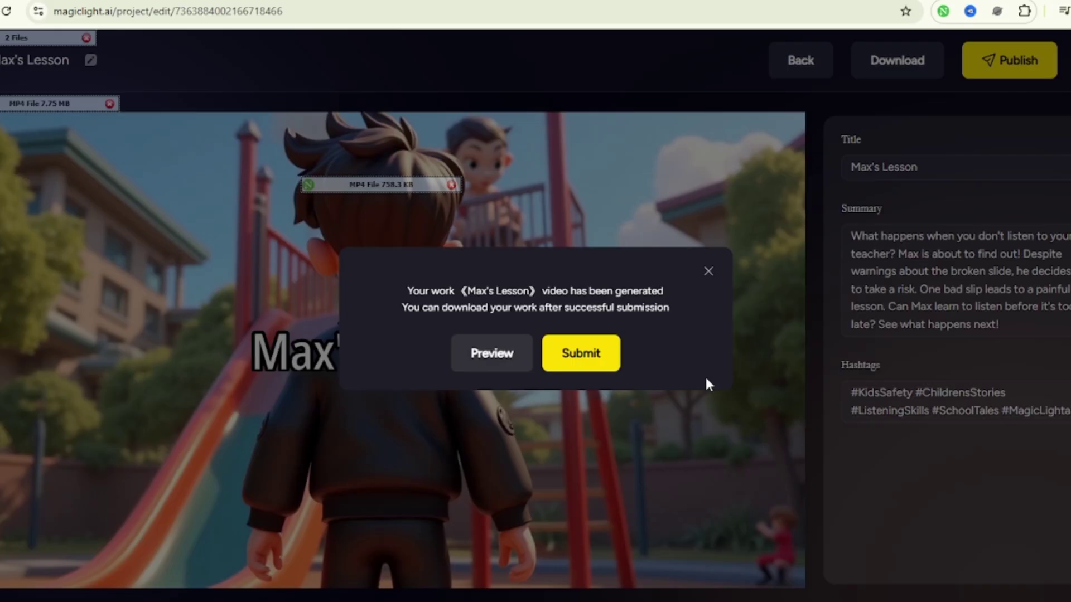
Preview the generated Max's Lesson video in the built-in player
left_click(497, 362)
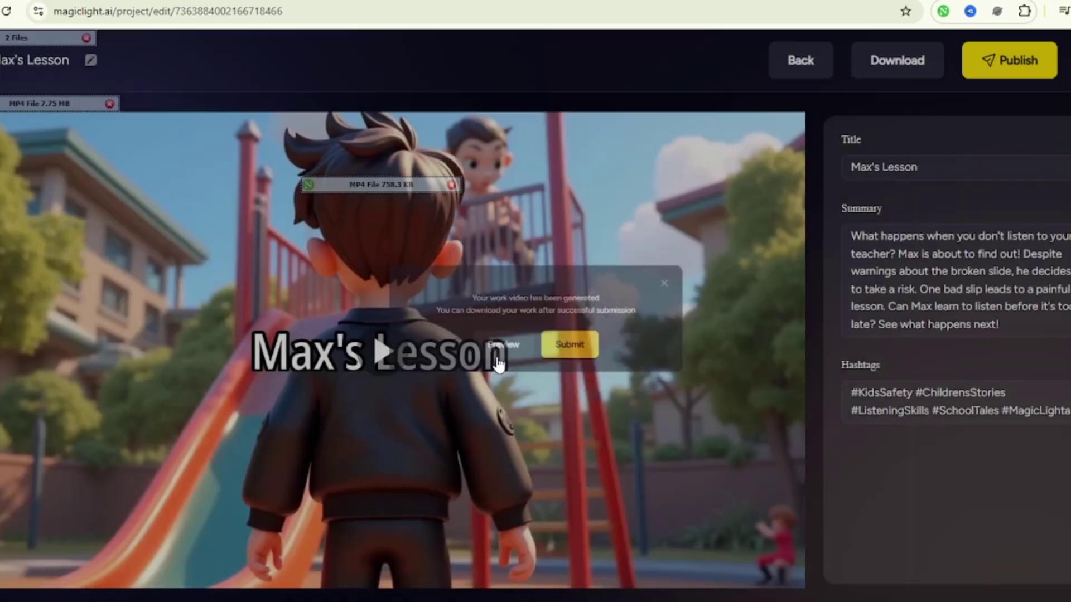
left_click(383, 350)
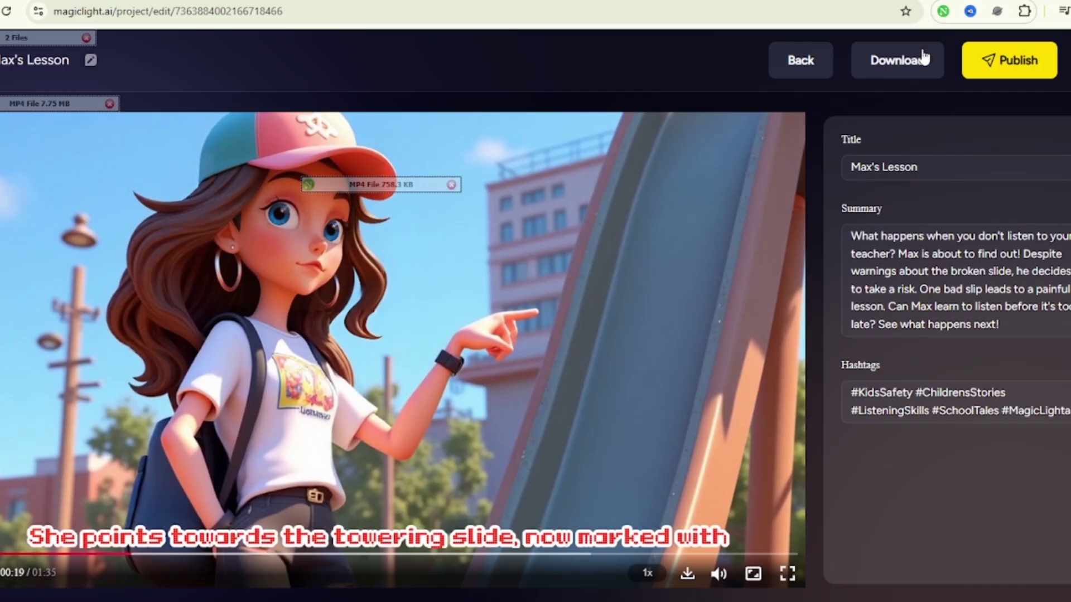
Download the finished Max's Lesson video and pause the playback of the downloaded file
left_click(918, 62)
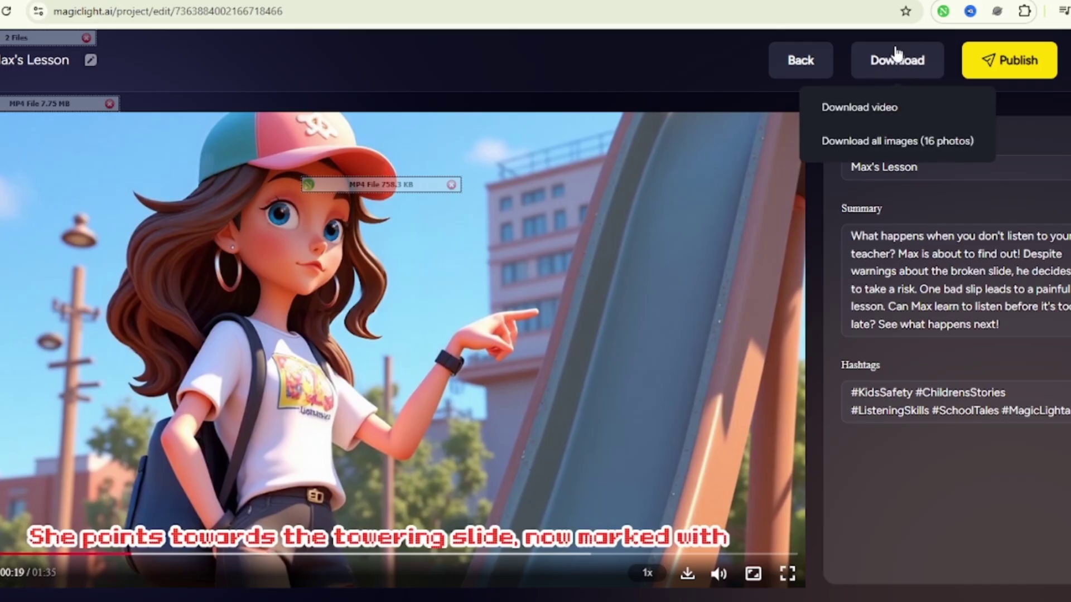
left_click(891, 108)
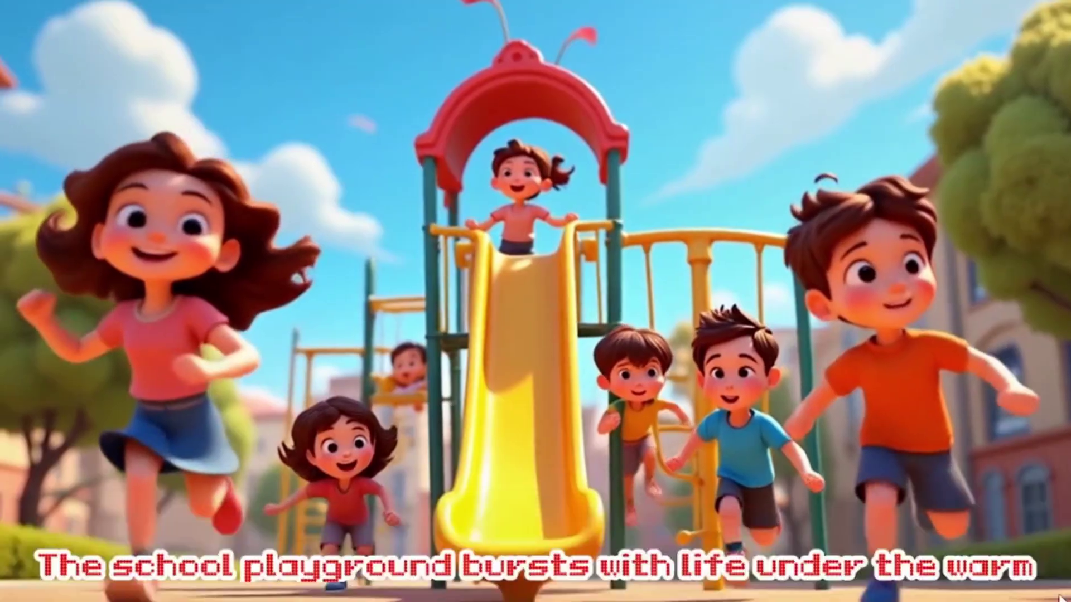
left_click(540, 585)
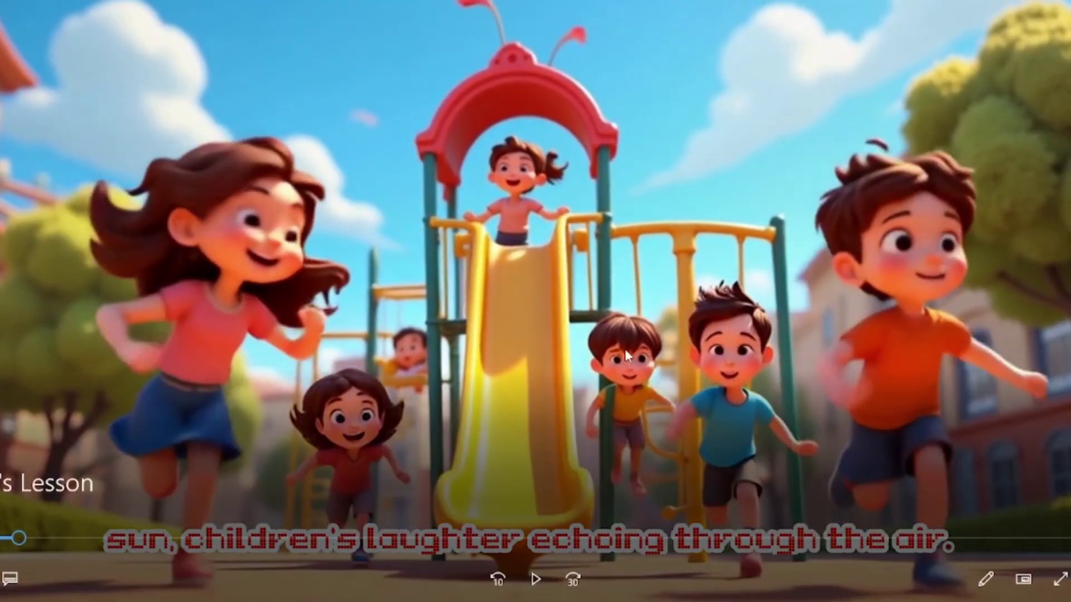